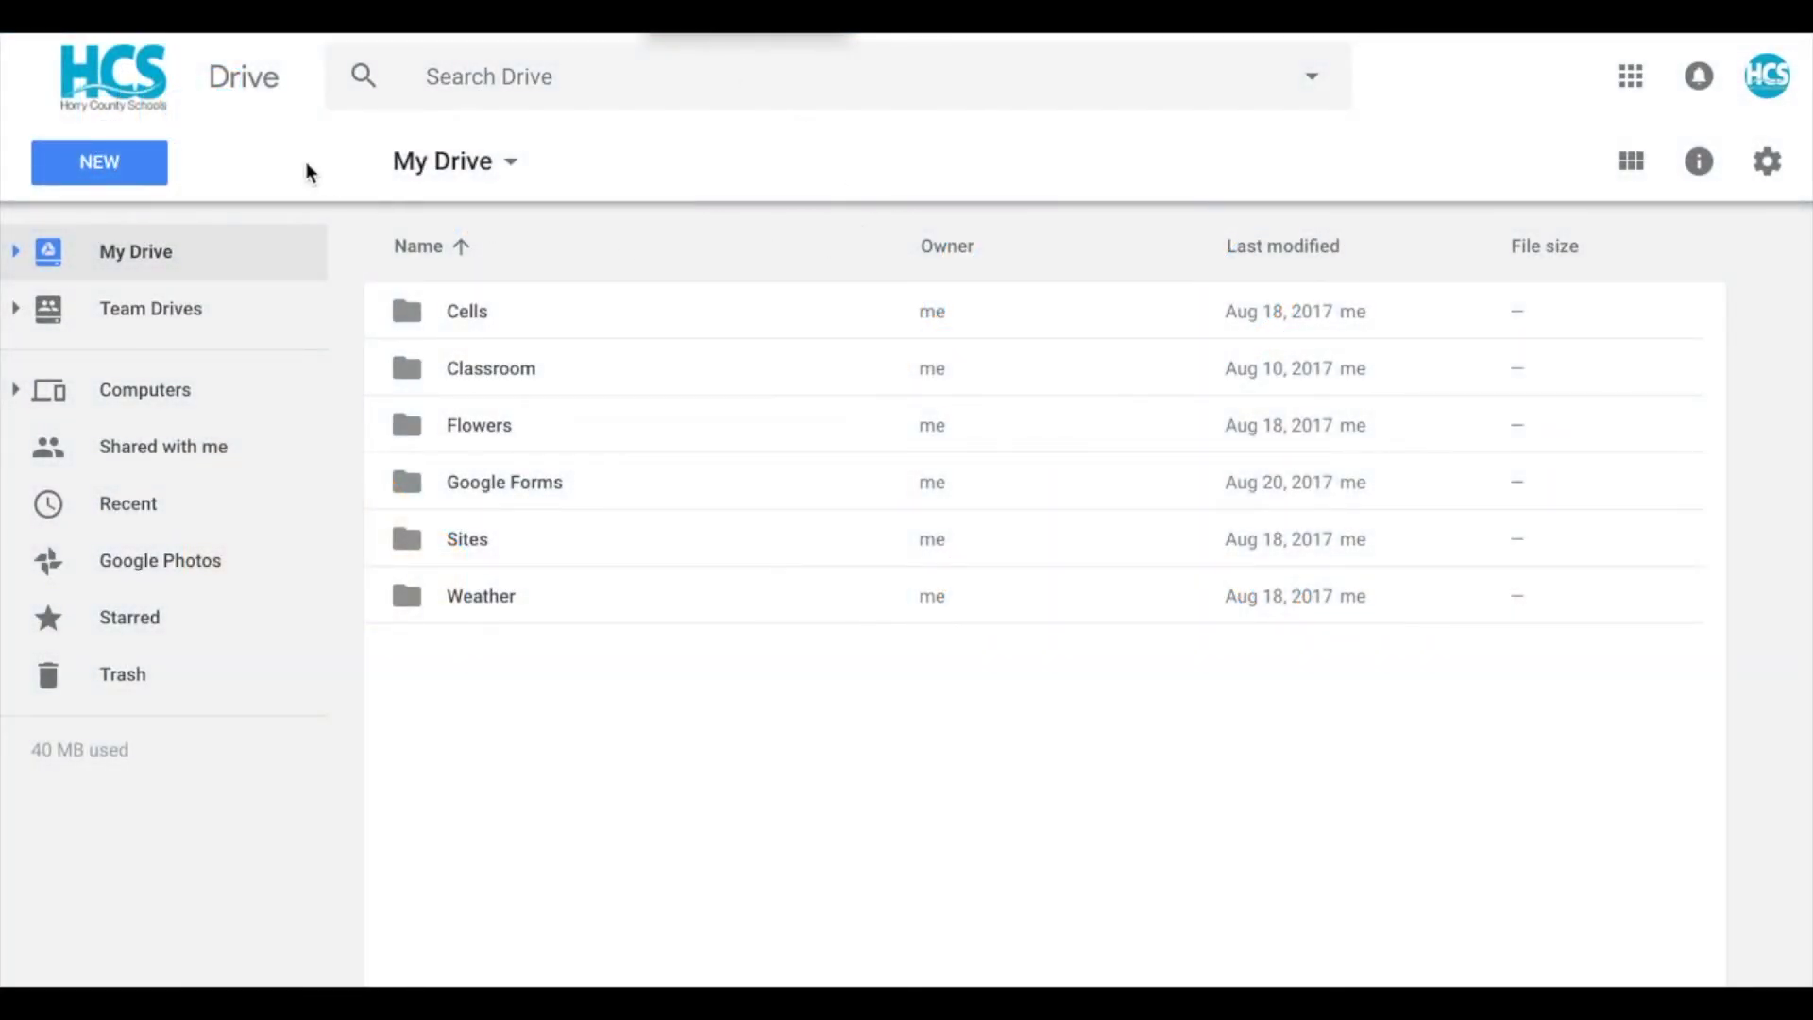
- From Google Drive's New menu, create a blank Google Slides presentation
click(117, 161)
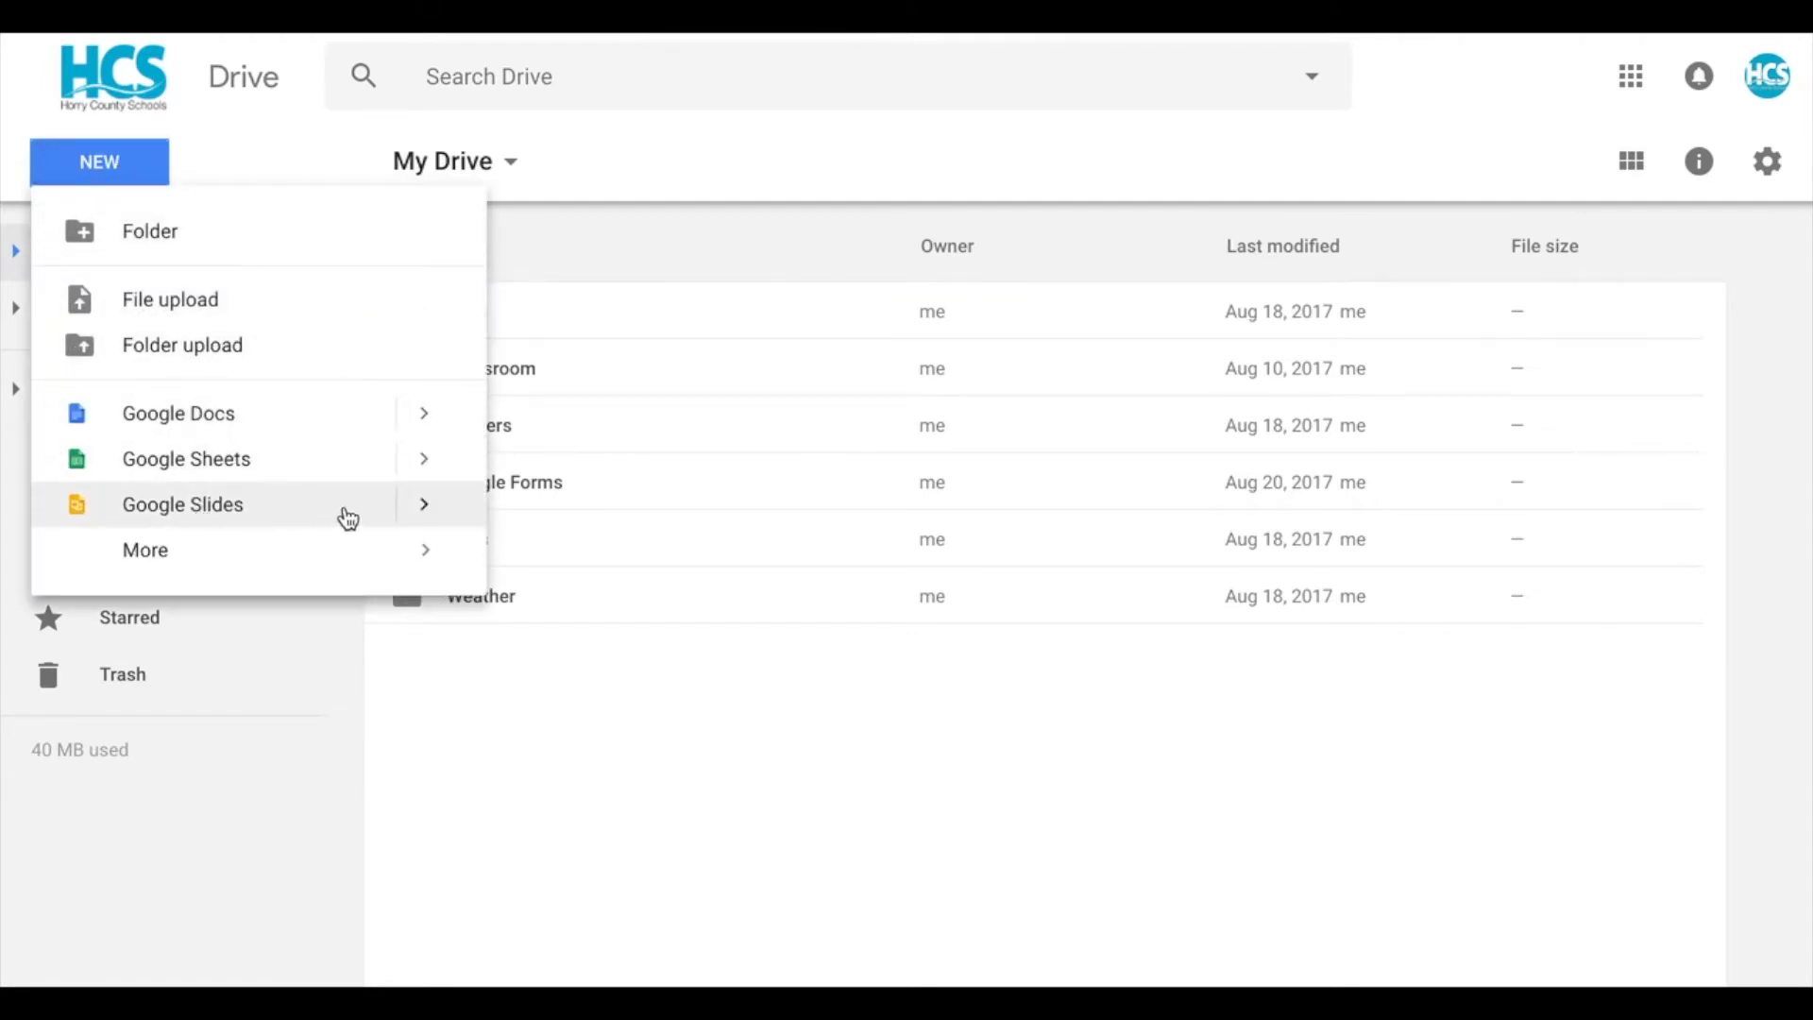
mouse_move(428, 508)
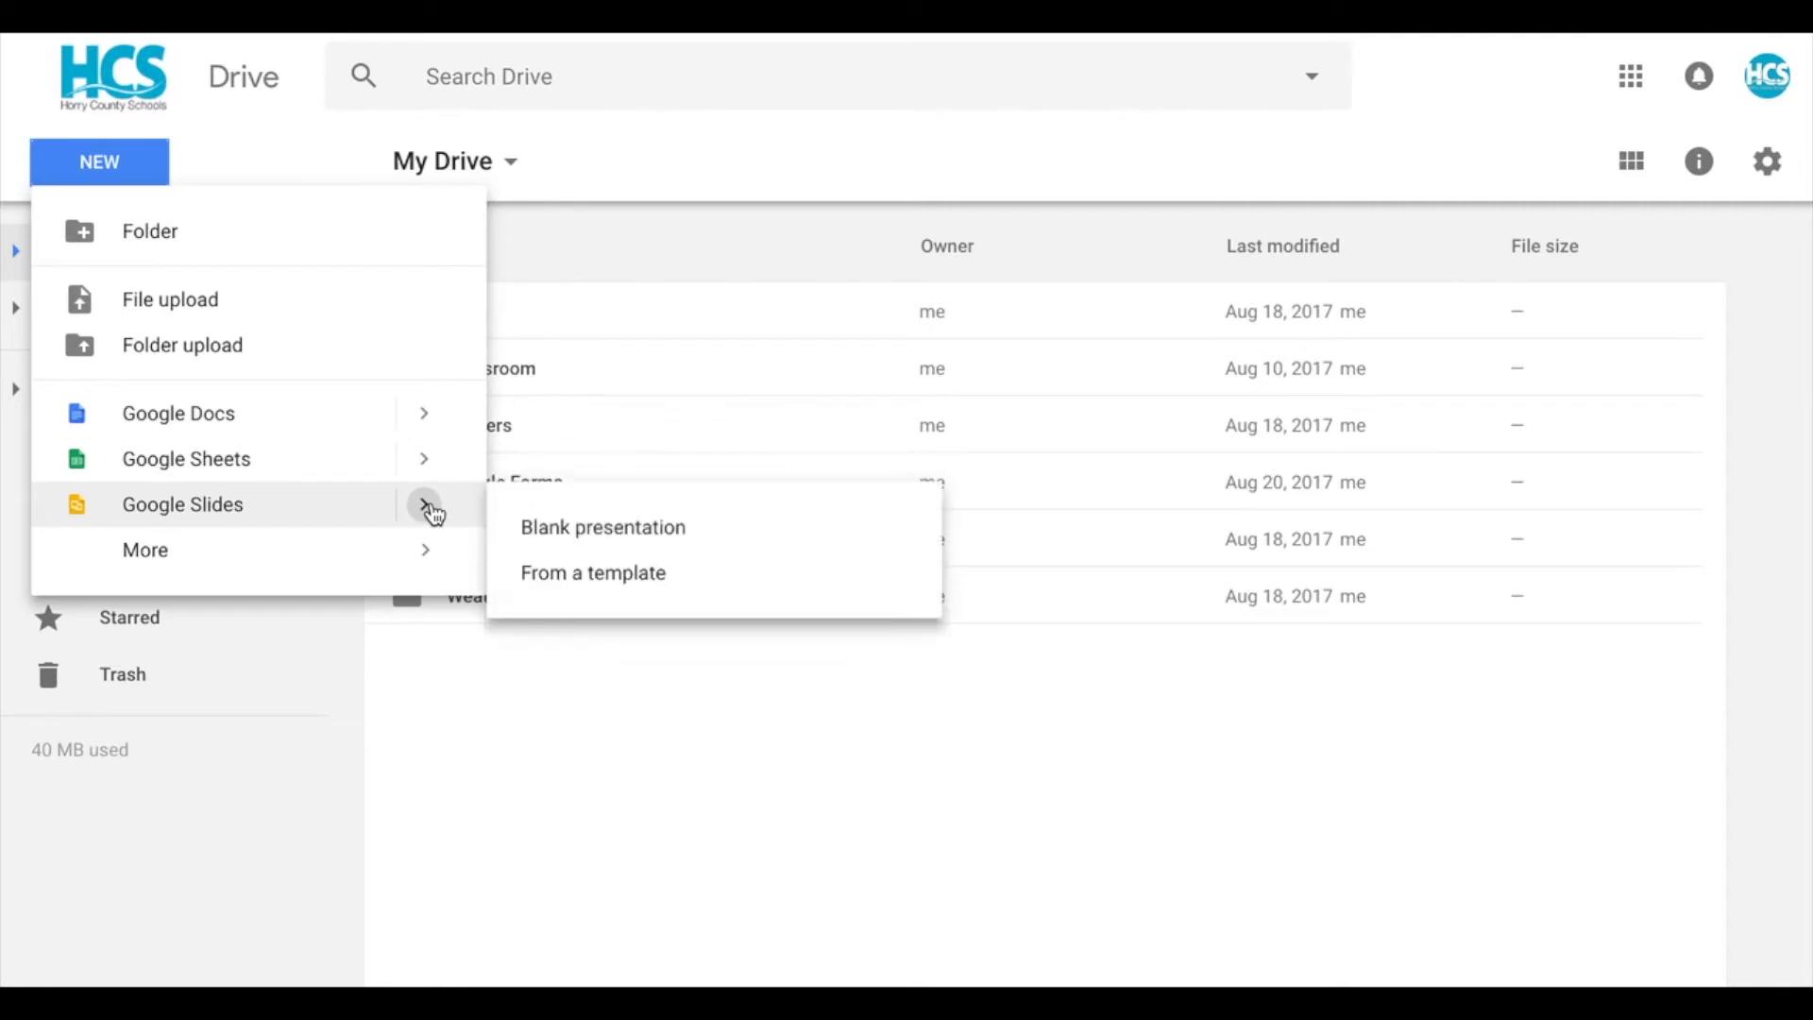
click(537, 534)
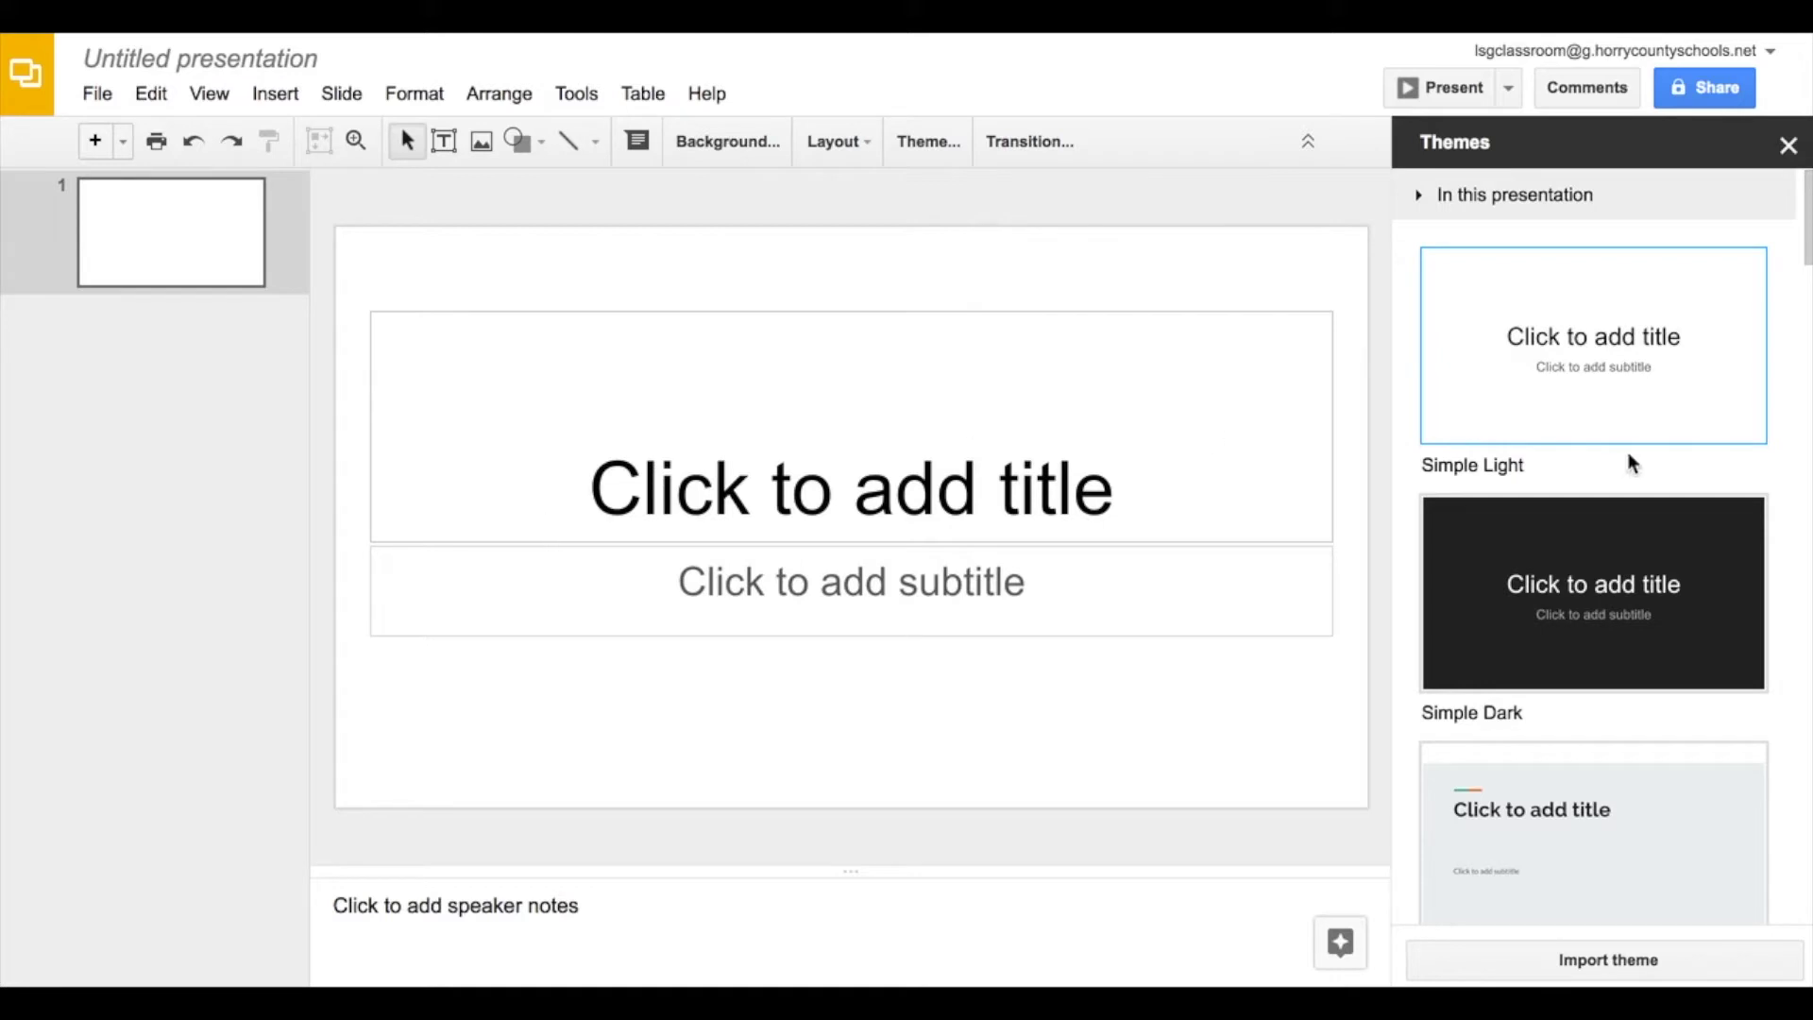
- Apply the Shift theme from the Themes panel to the presentation
scroll(1612, 366, down, 5)
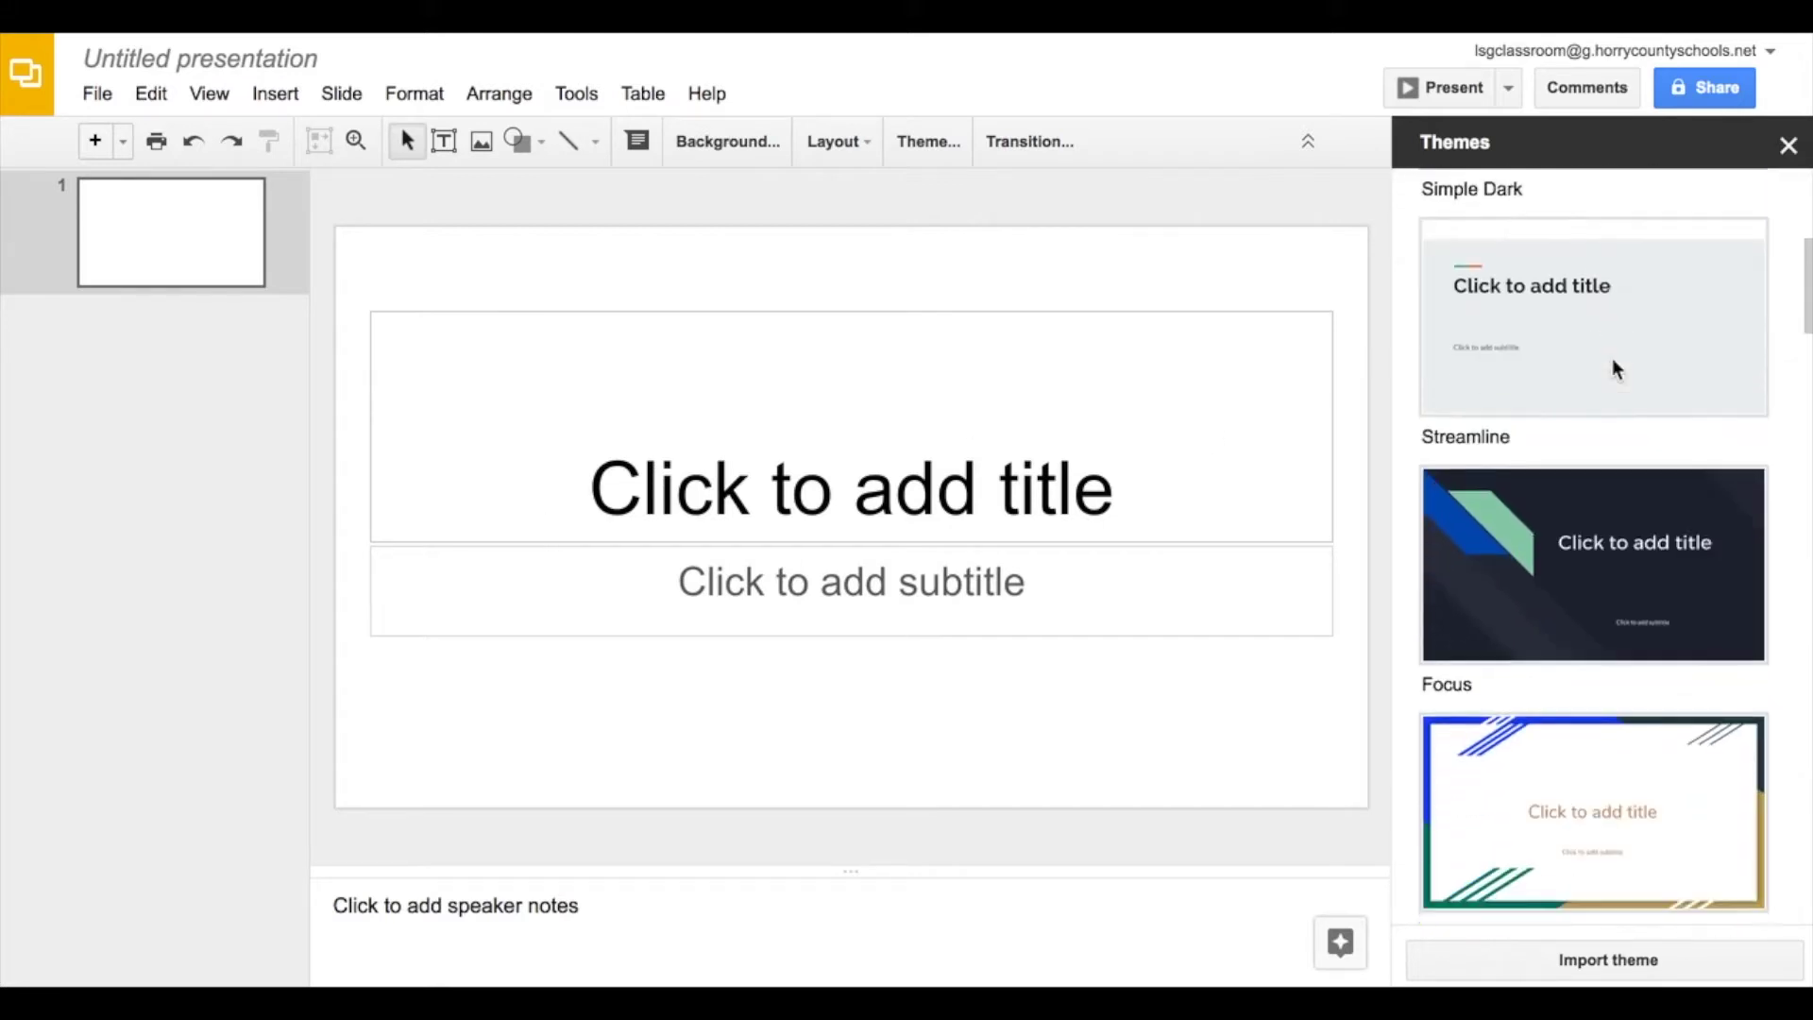
scroll(1614, 361, down, 15)
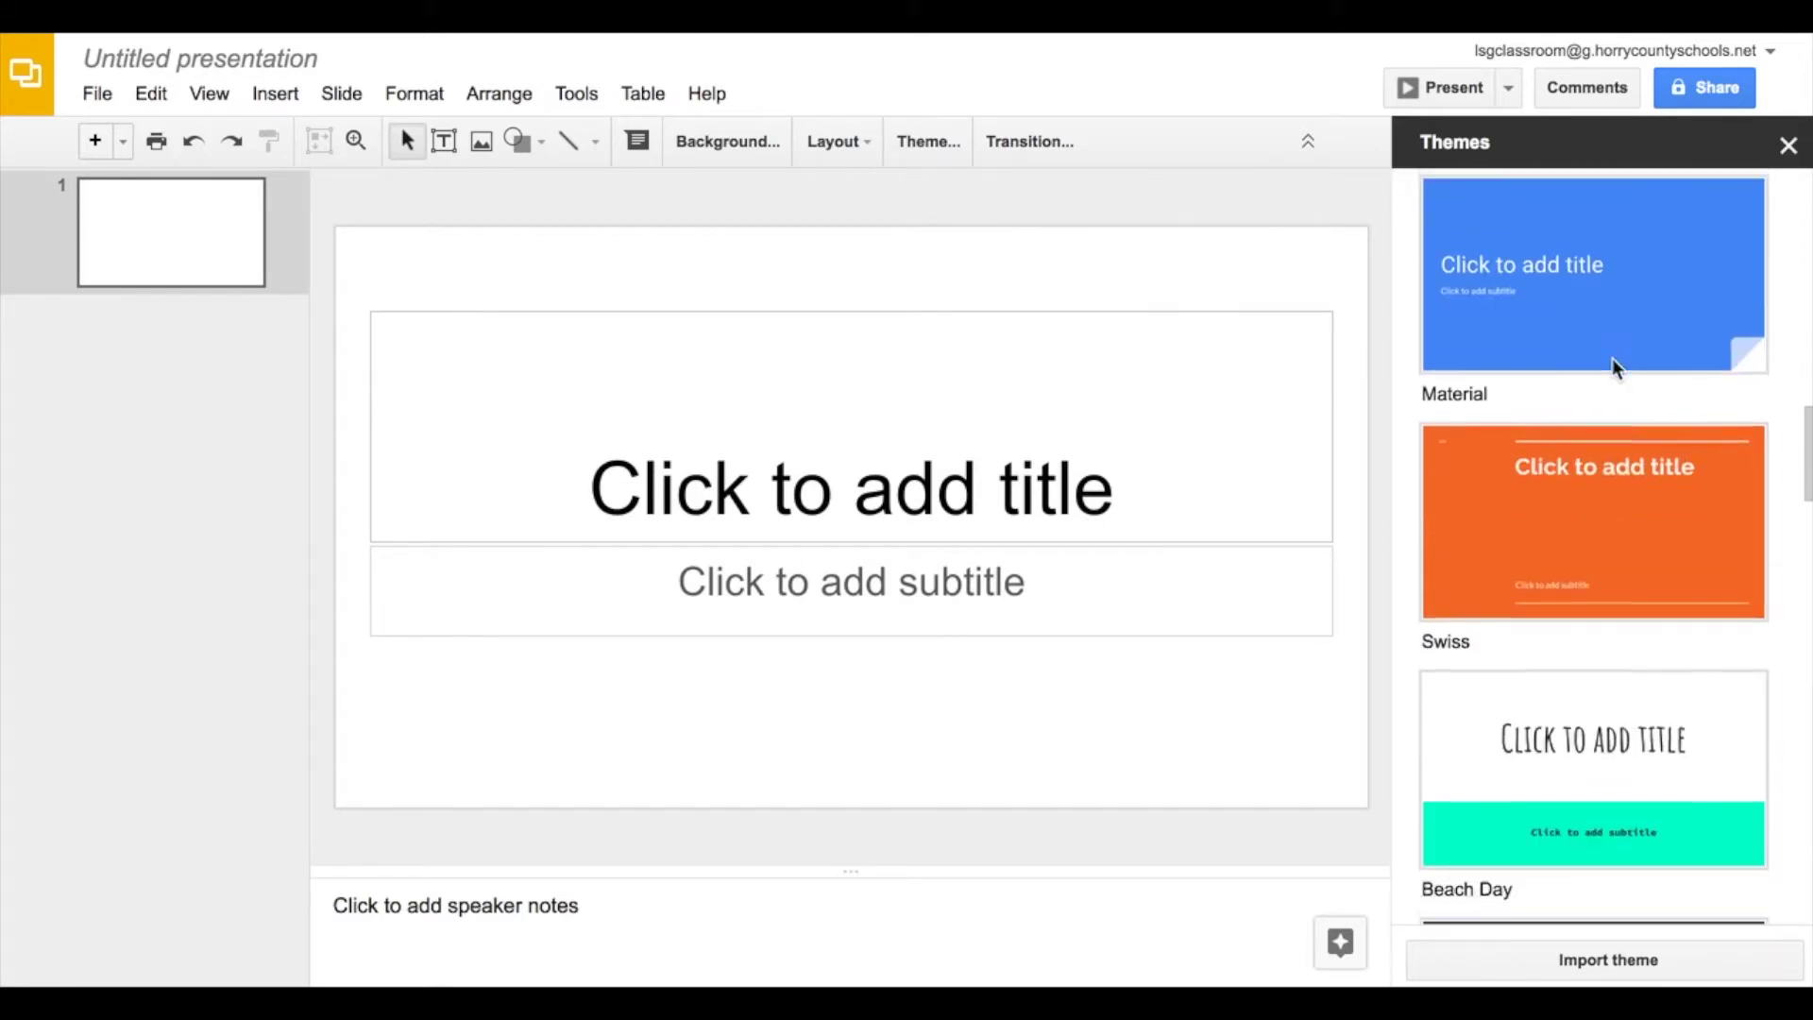
scroll(1612, 359, down, 10)
scroll(1613, 359, up, 1)
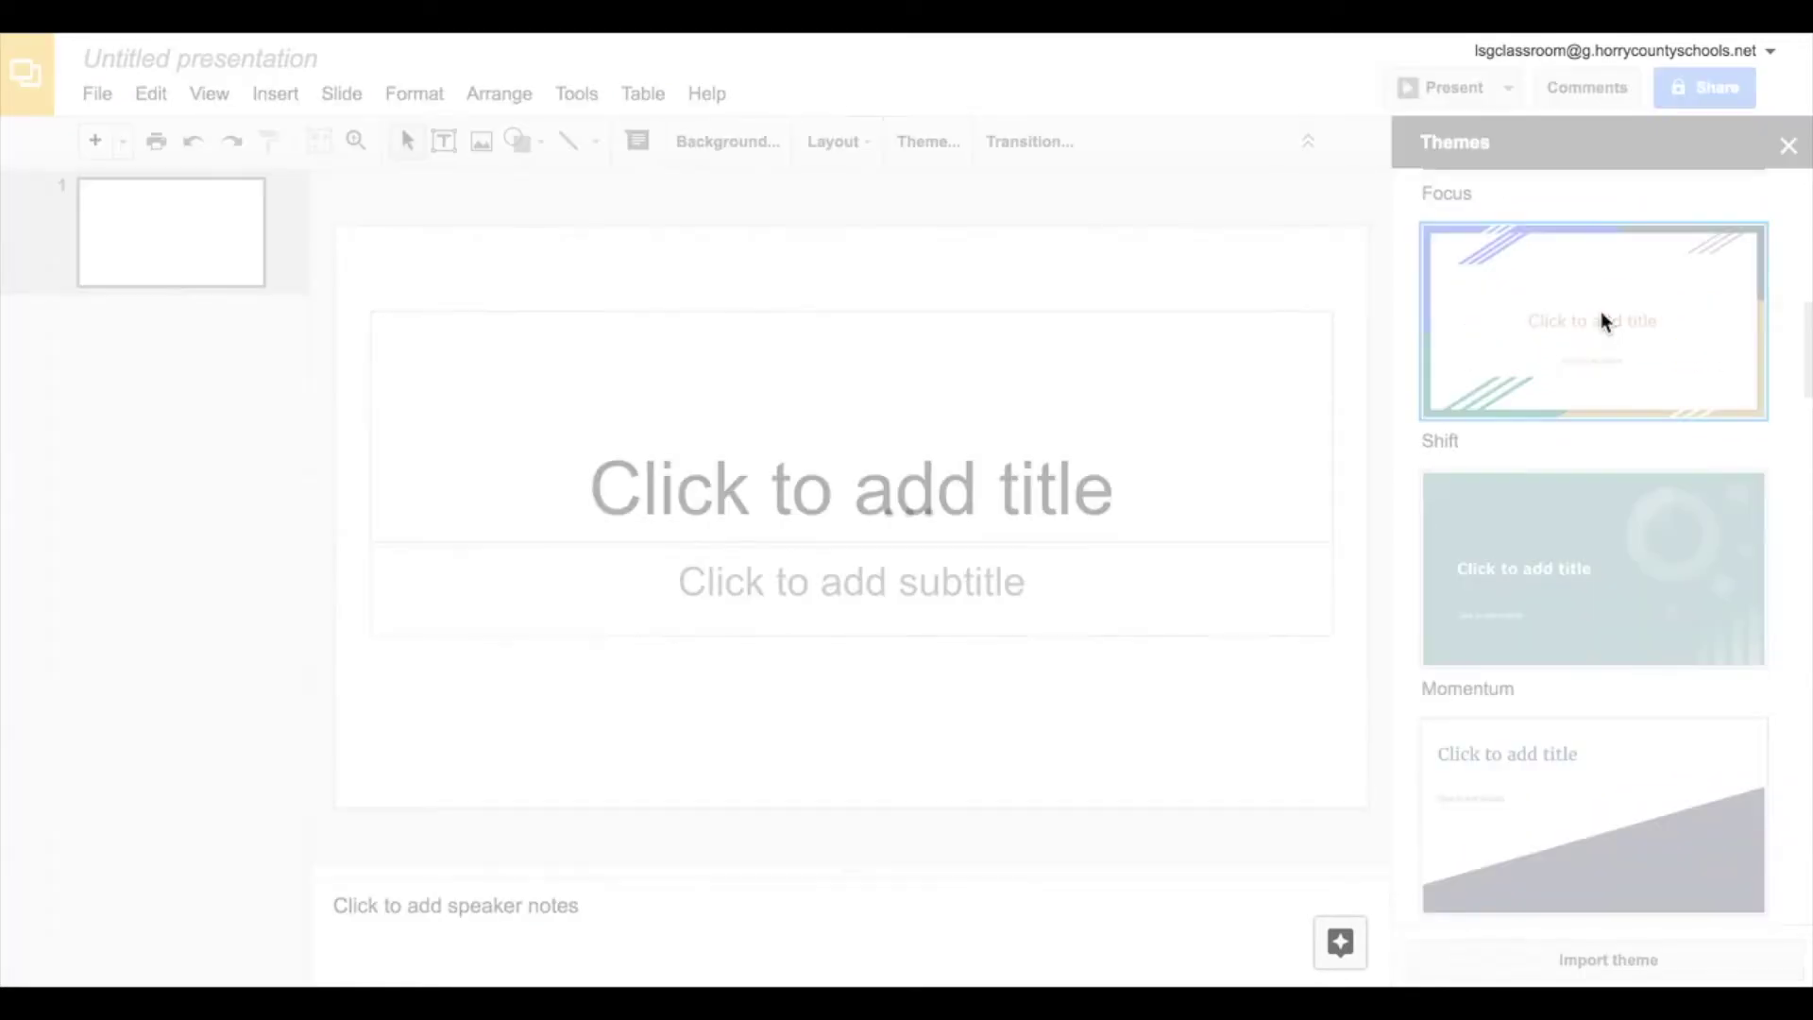
click(1601, 317)
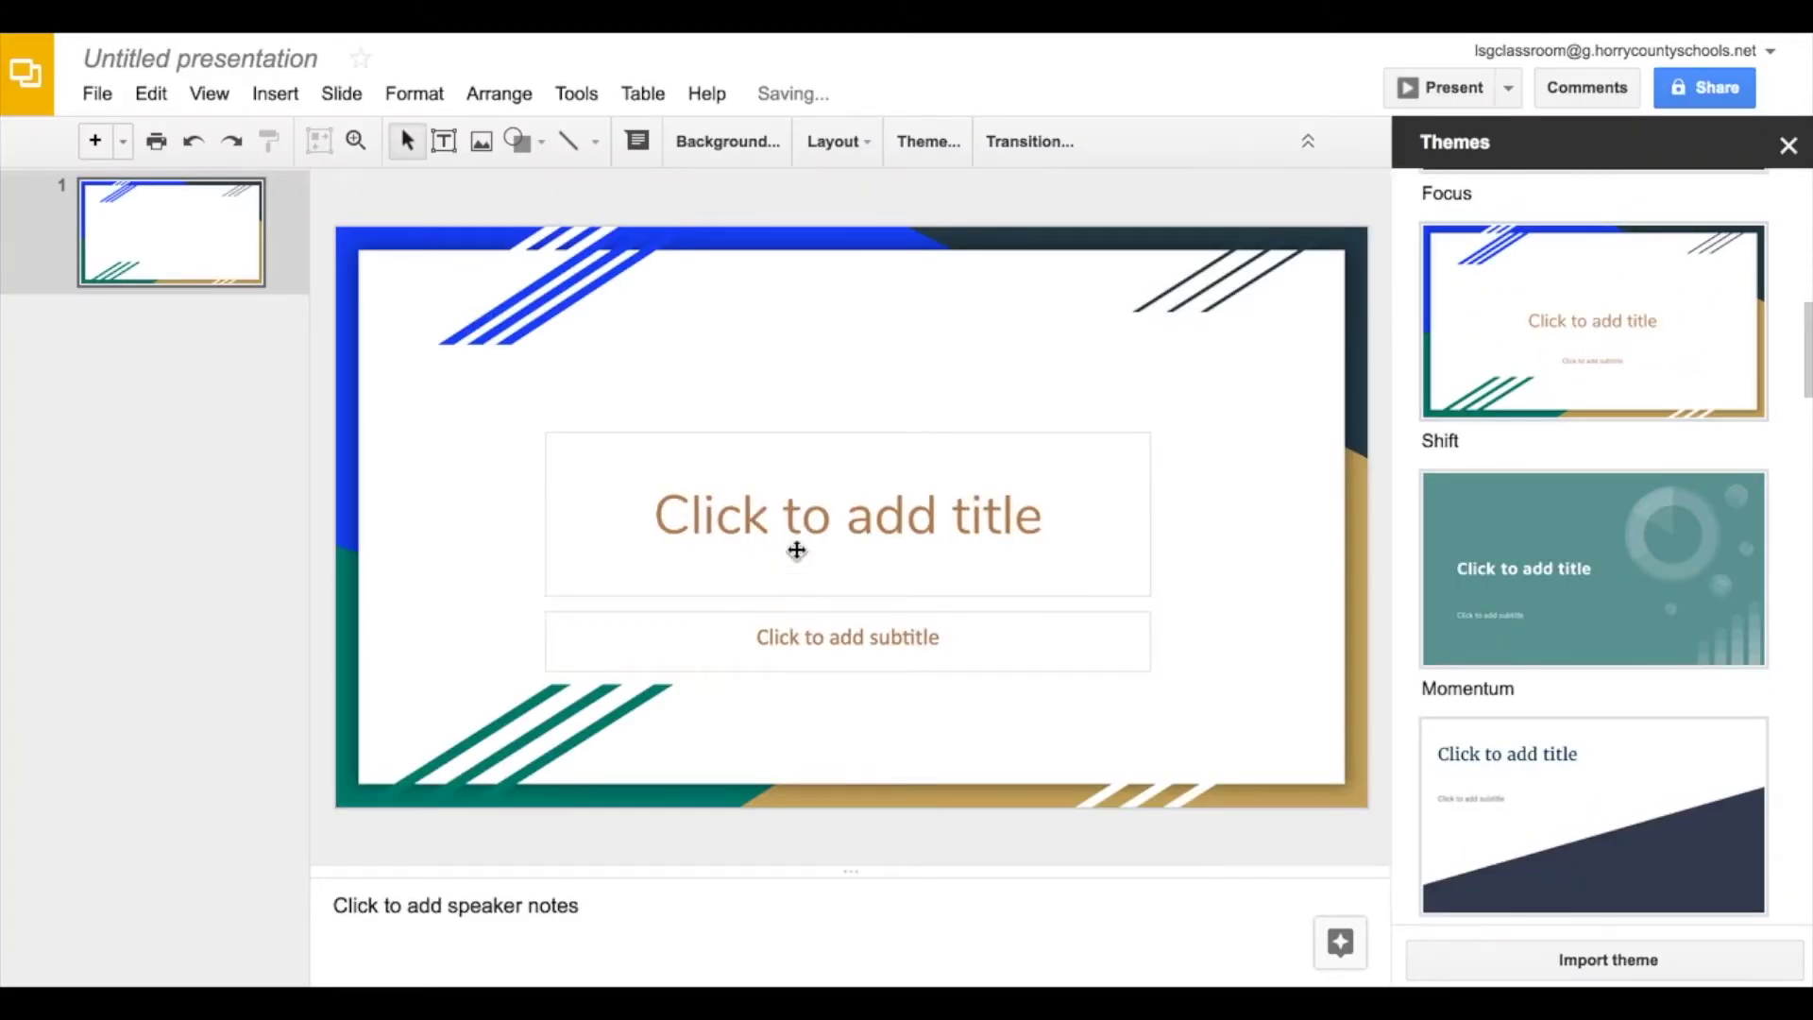
- Enter 'Title' as the first slide's title
click(785, 510)
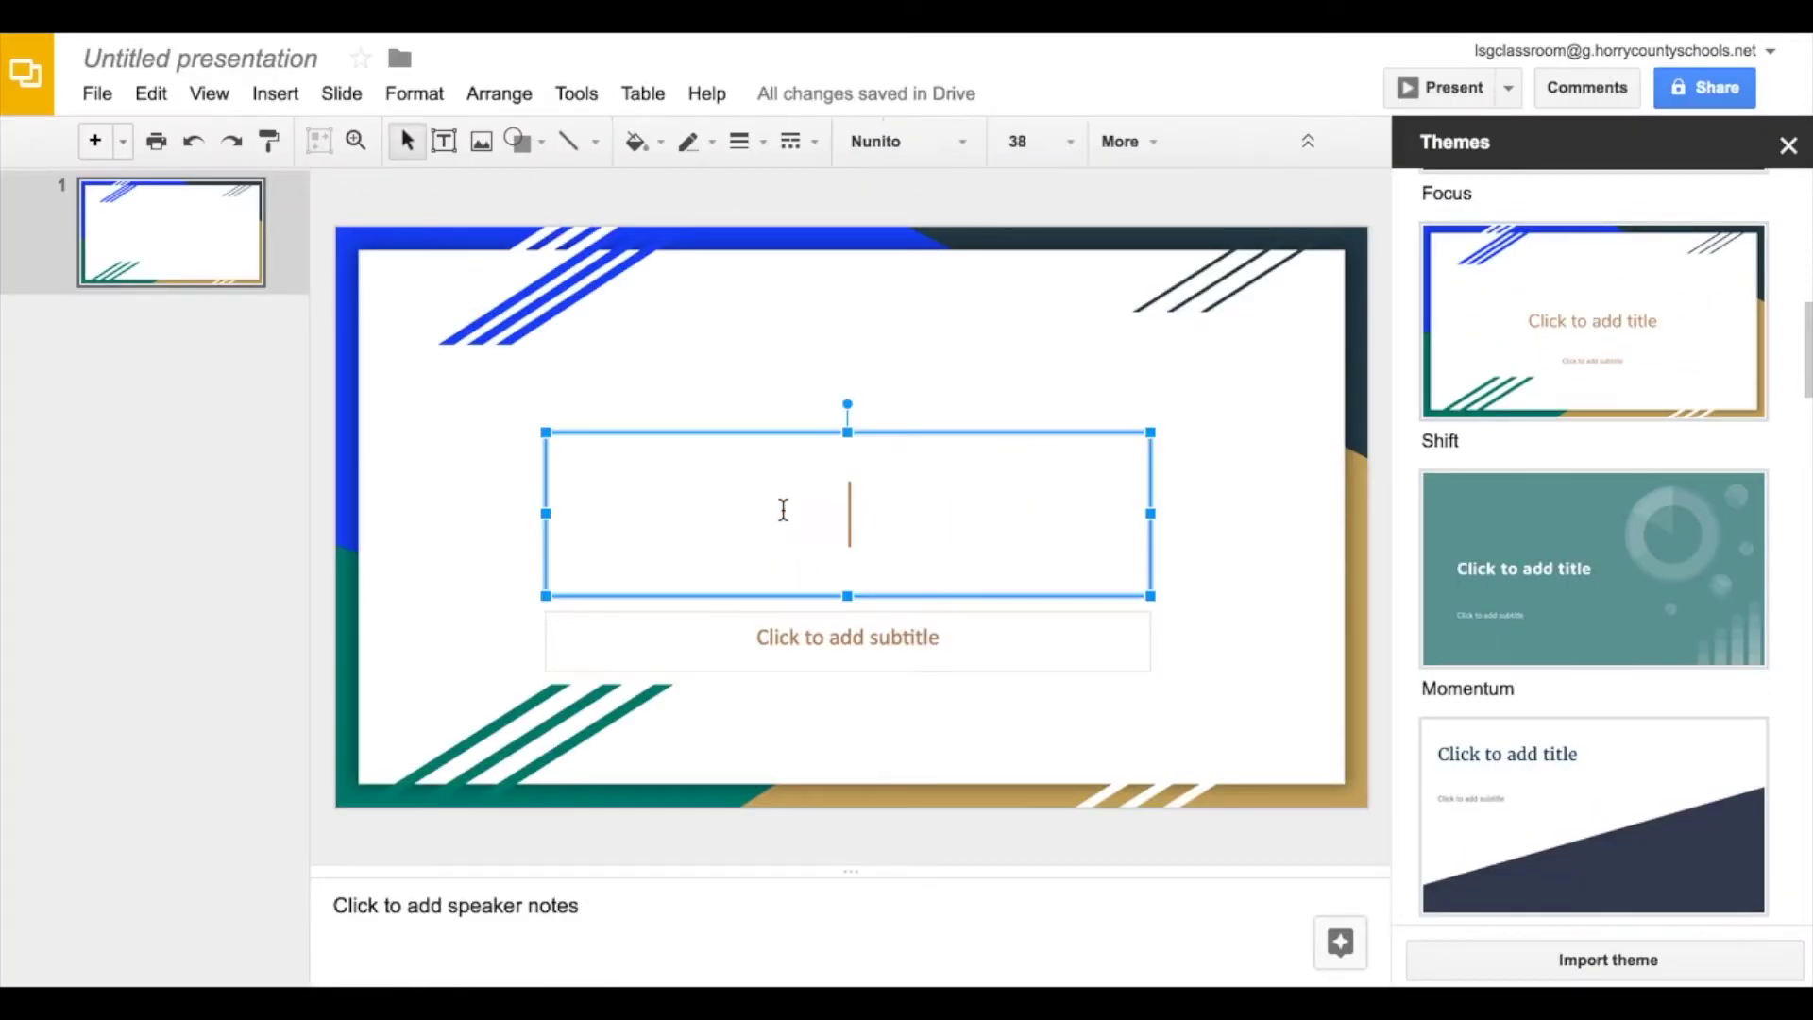
text(Title)
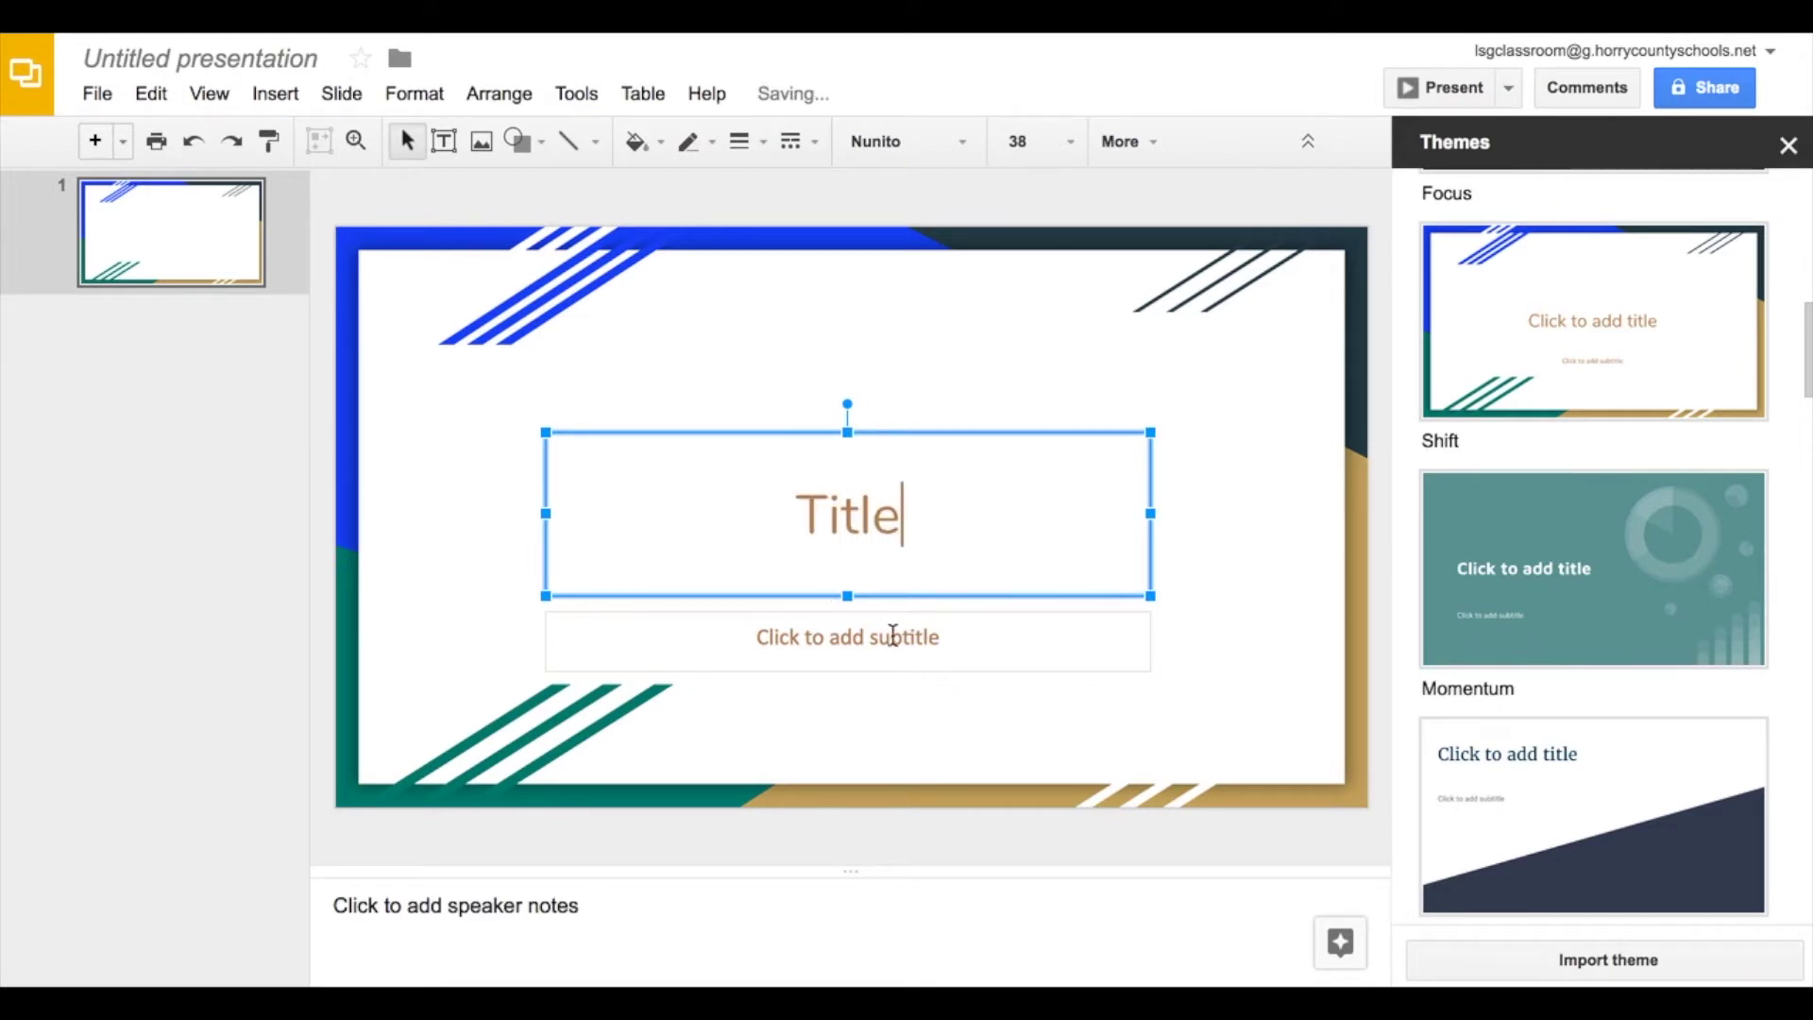
click(1171, 639)
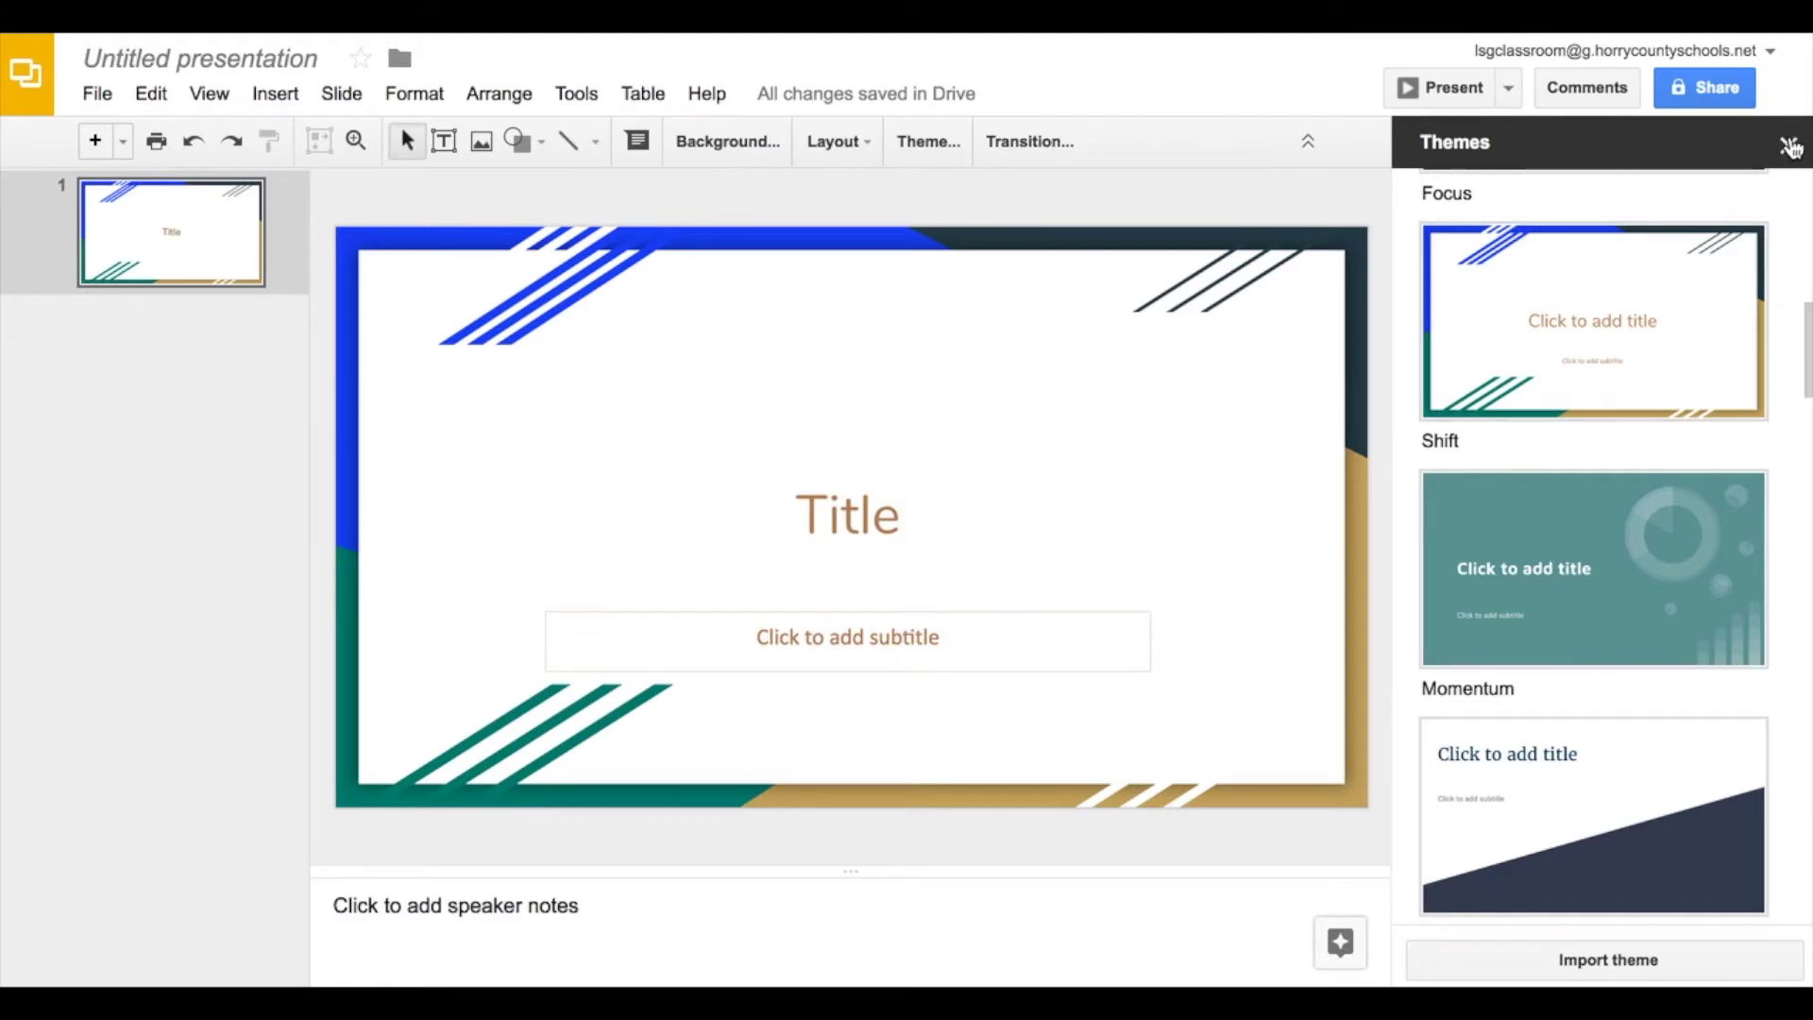
- Close the Themes panel and add a second slide using the Title and two columns layout
click(1790, 146)
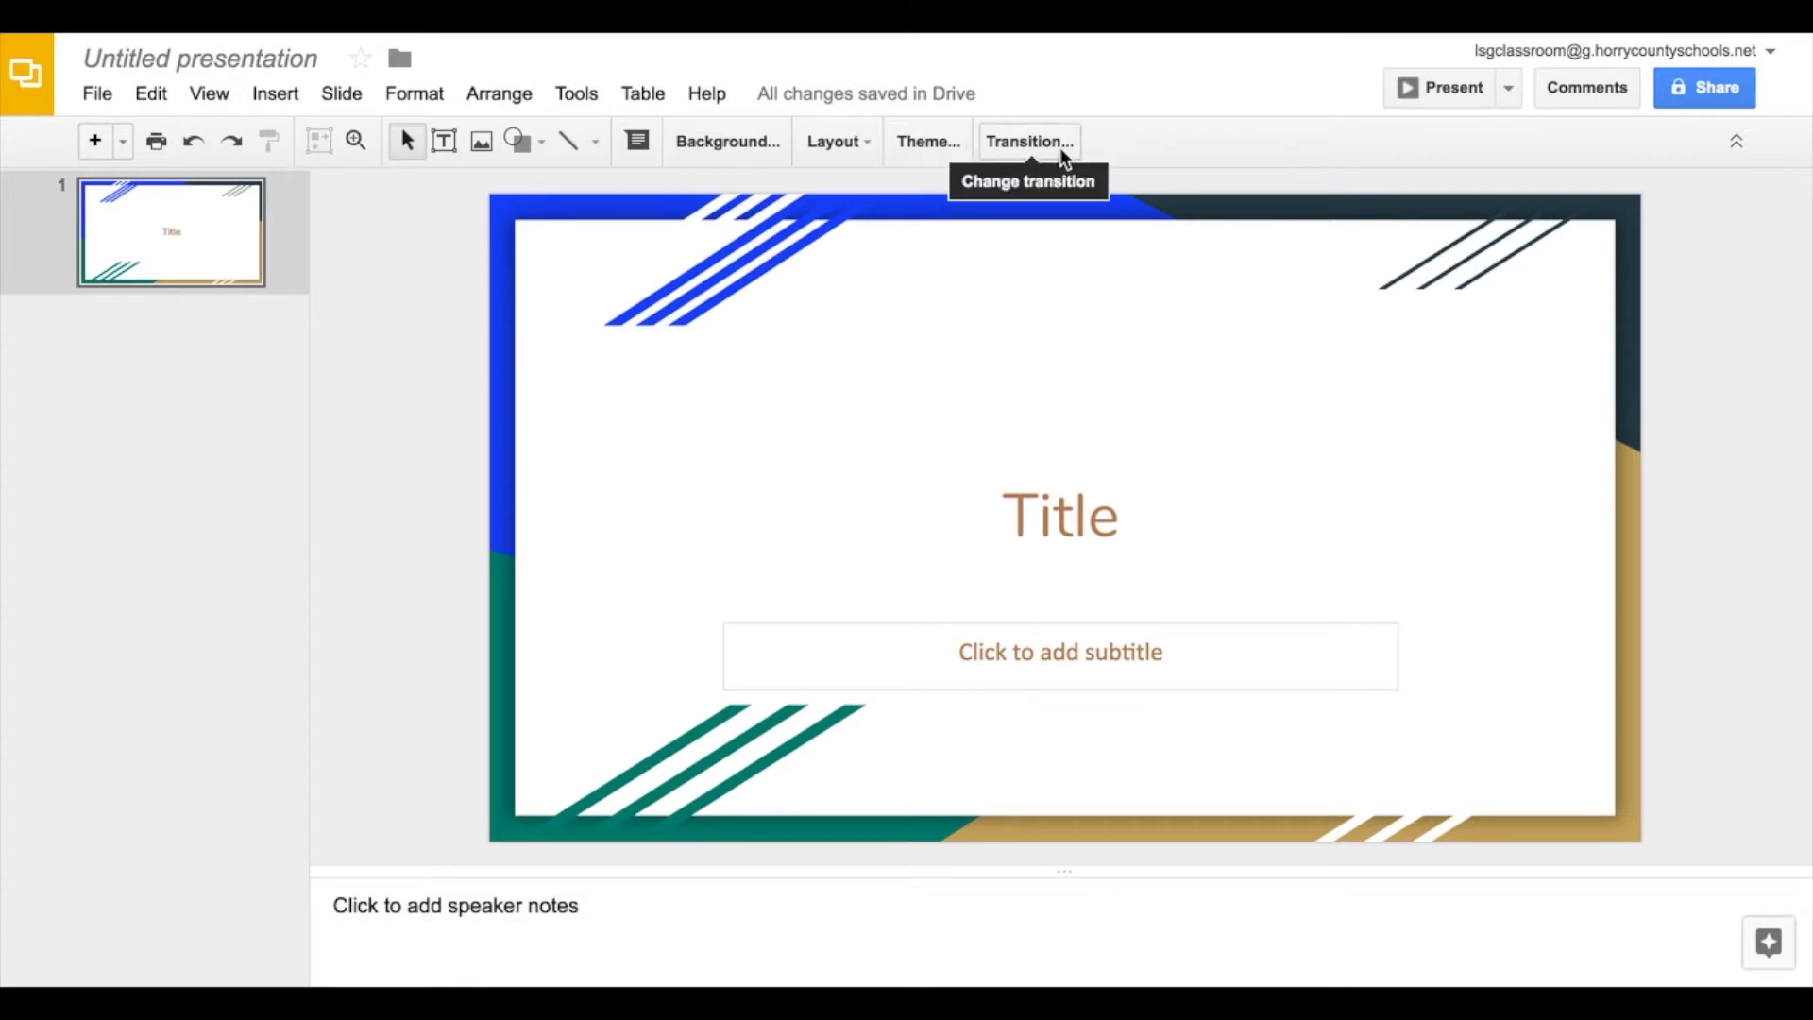
click(123, 144)
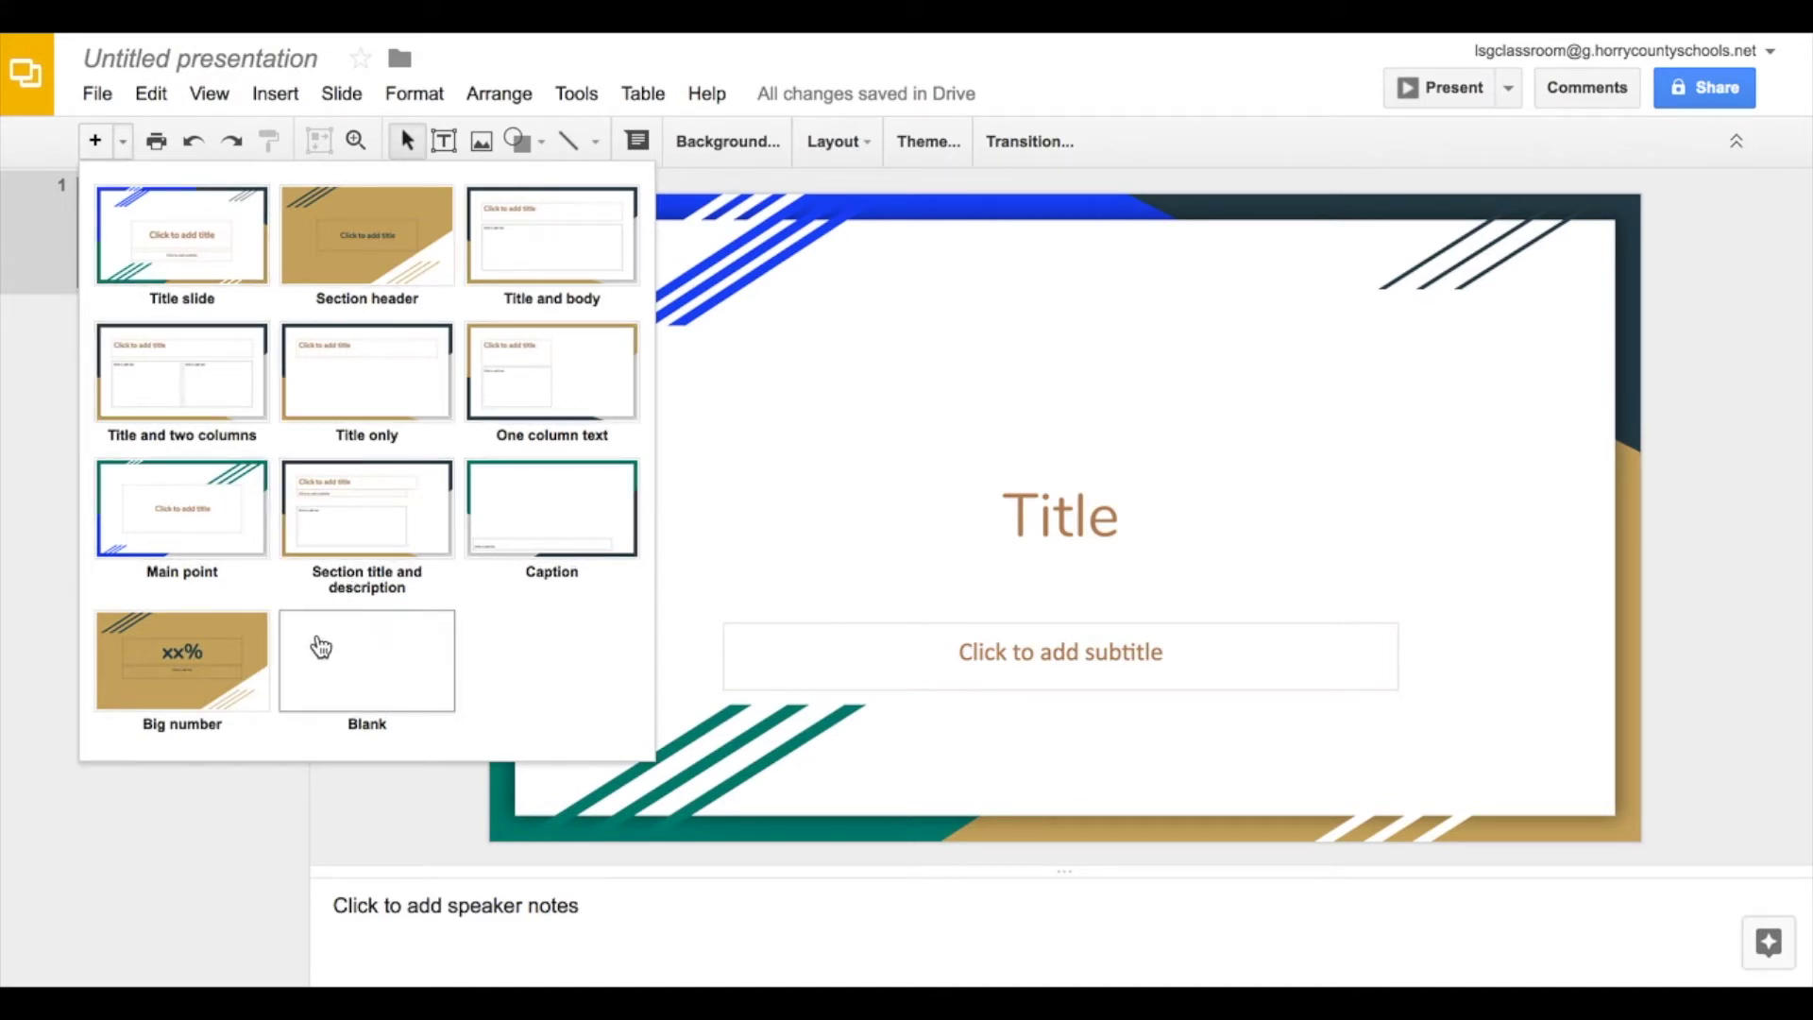
click(204, 371)
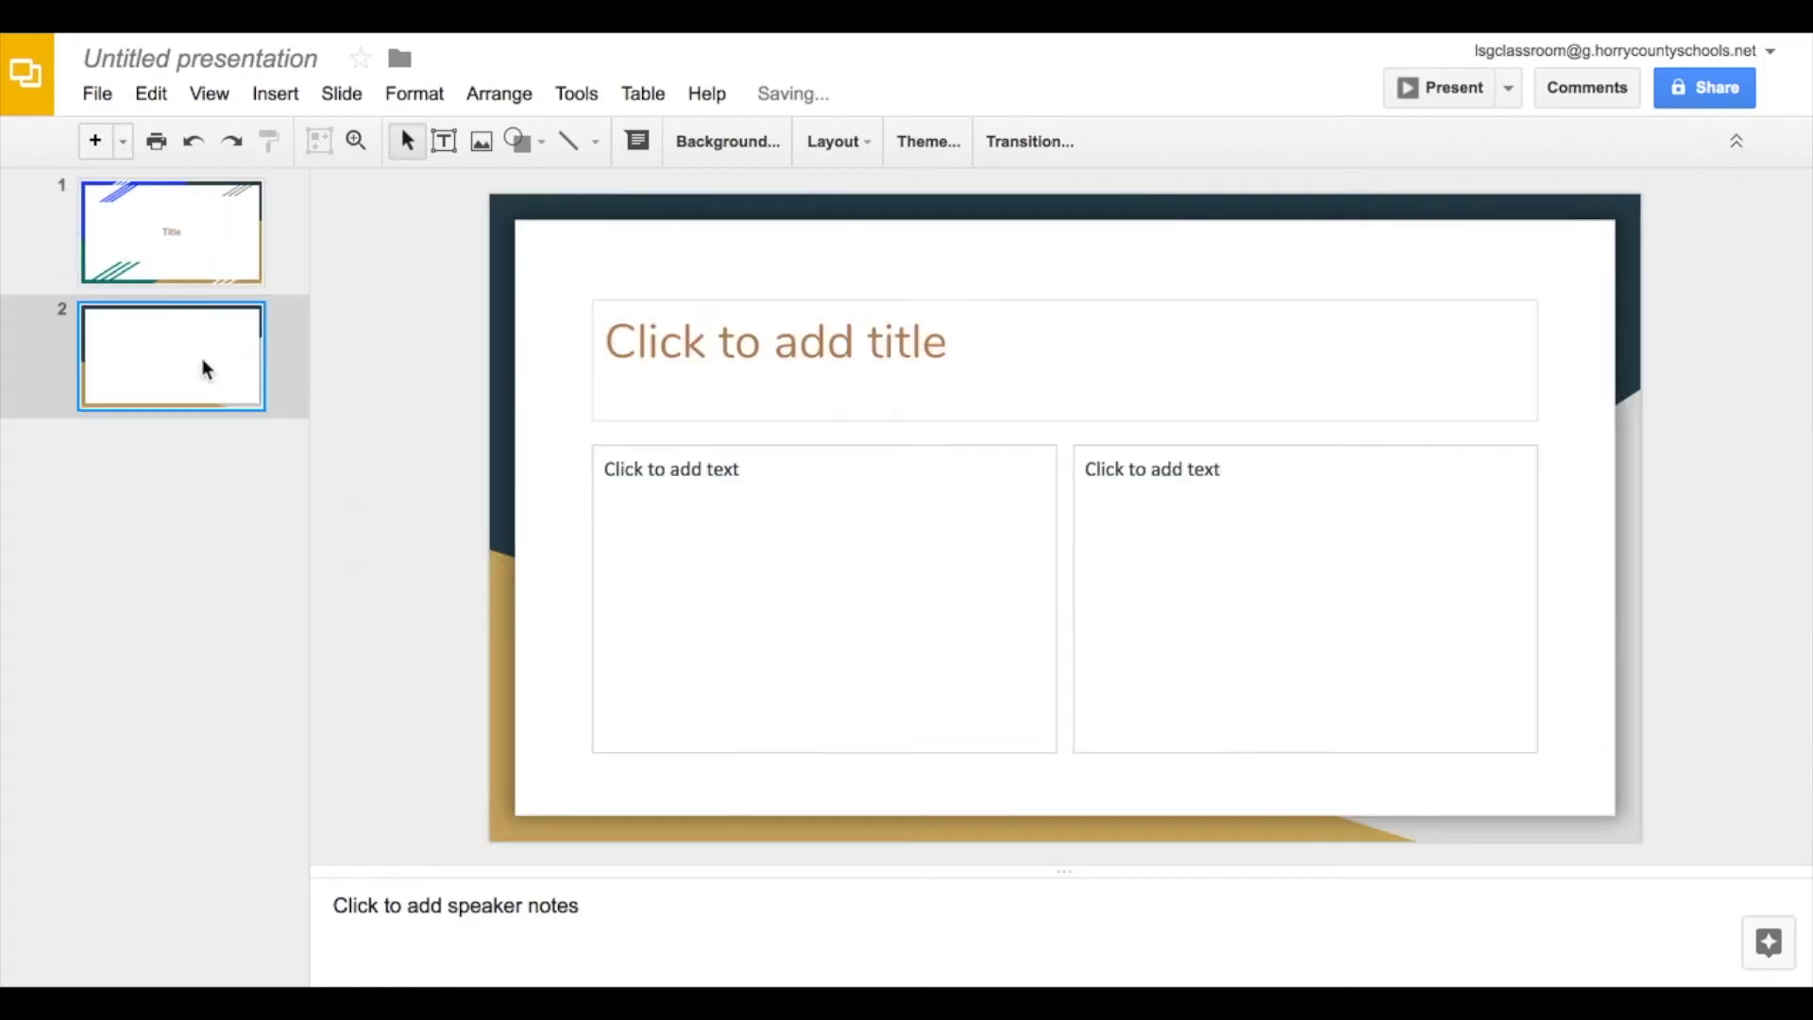
- Switch slide 2 to the Main point layout and restyle the deck with the Paradigm theme
click(861, 151)
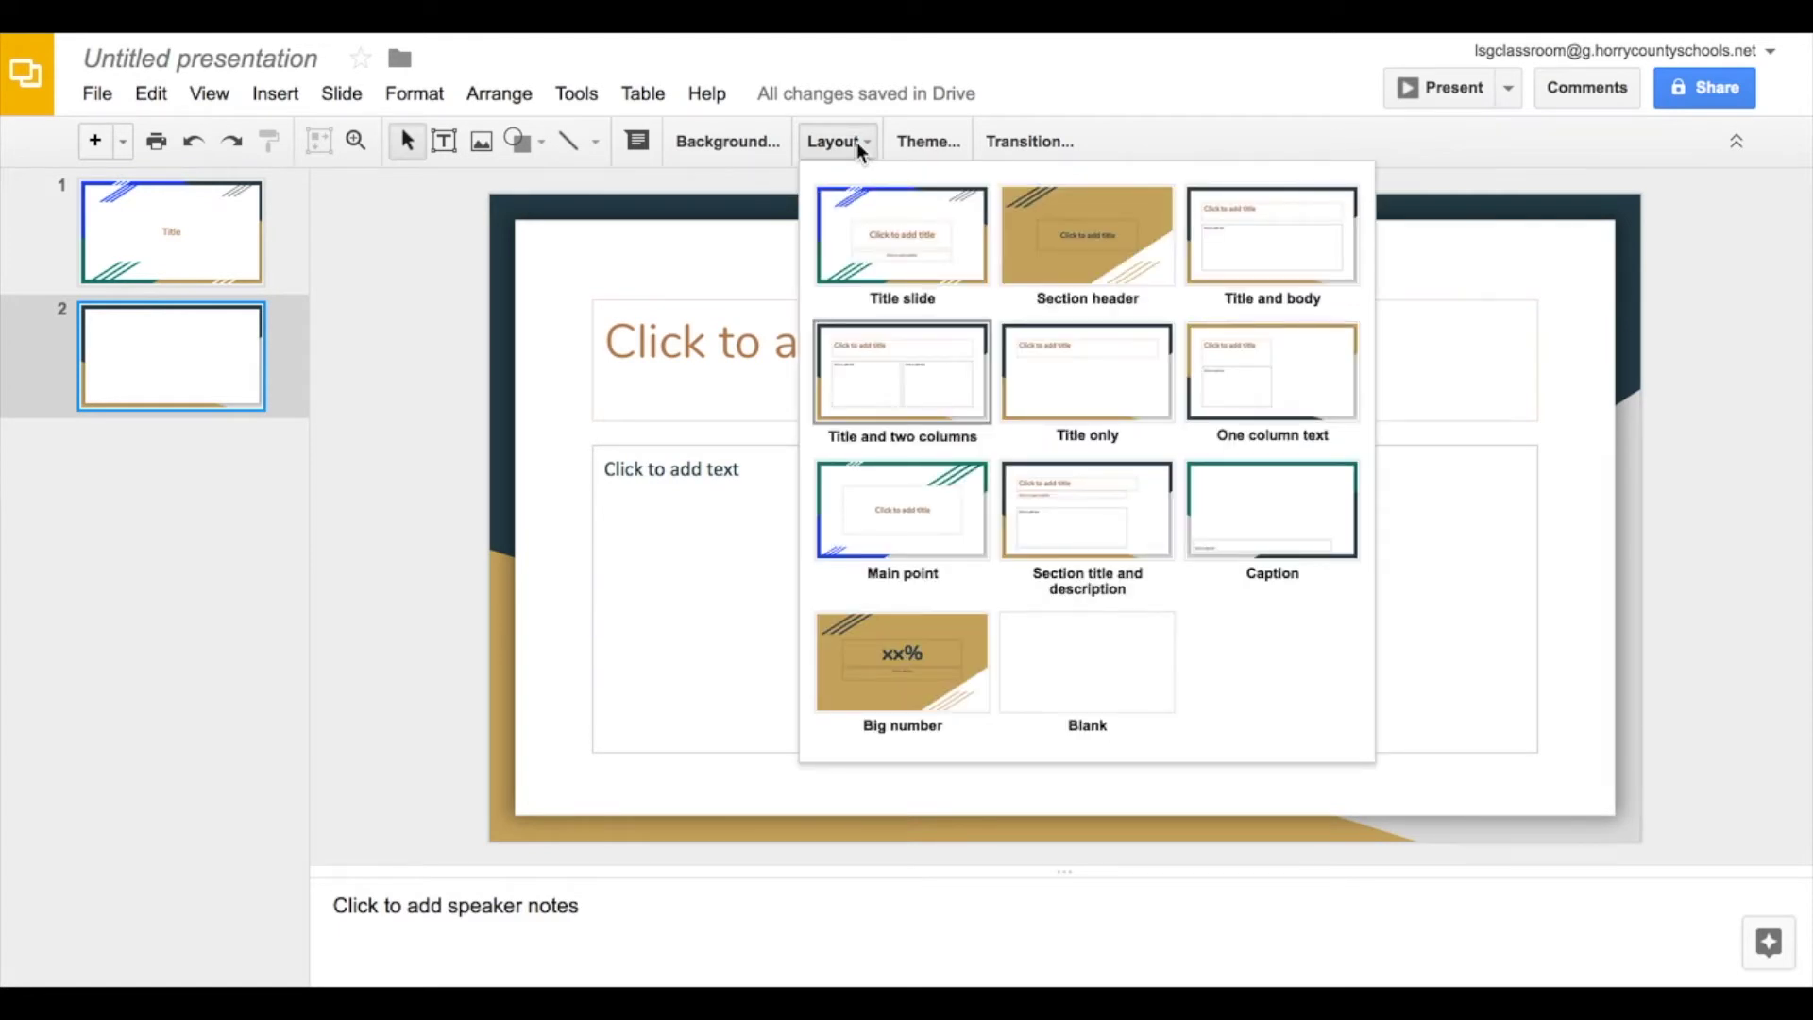
click(934, 516)
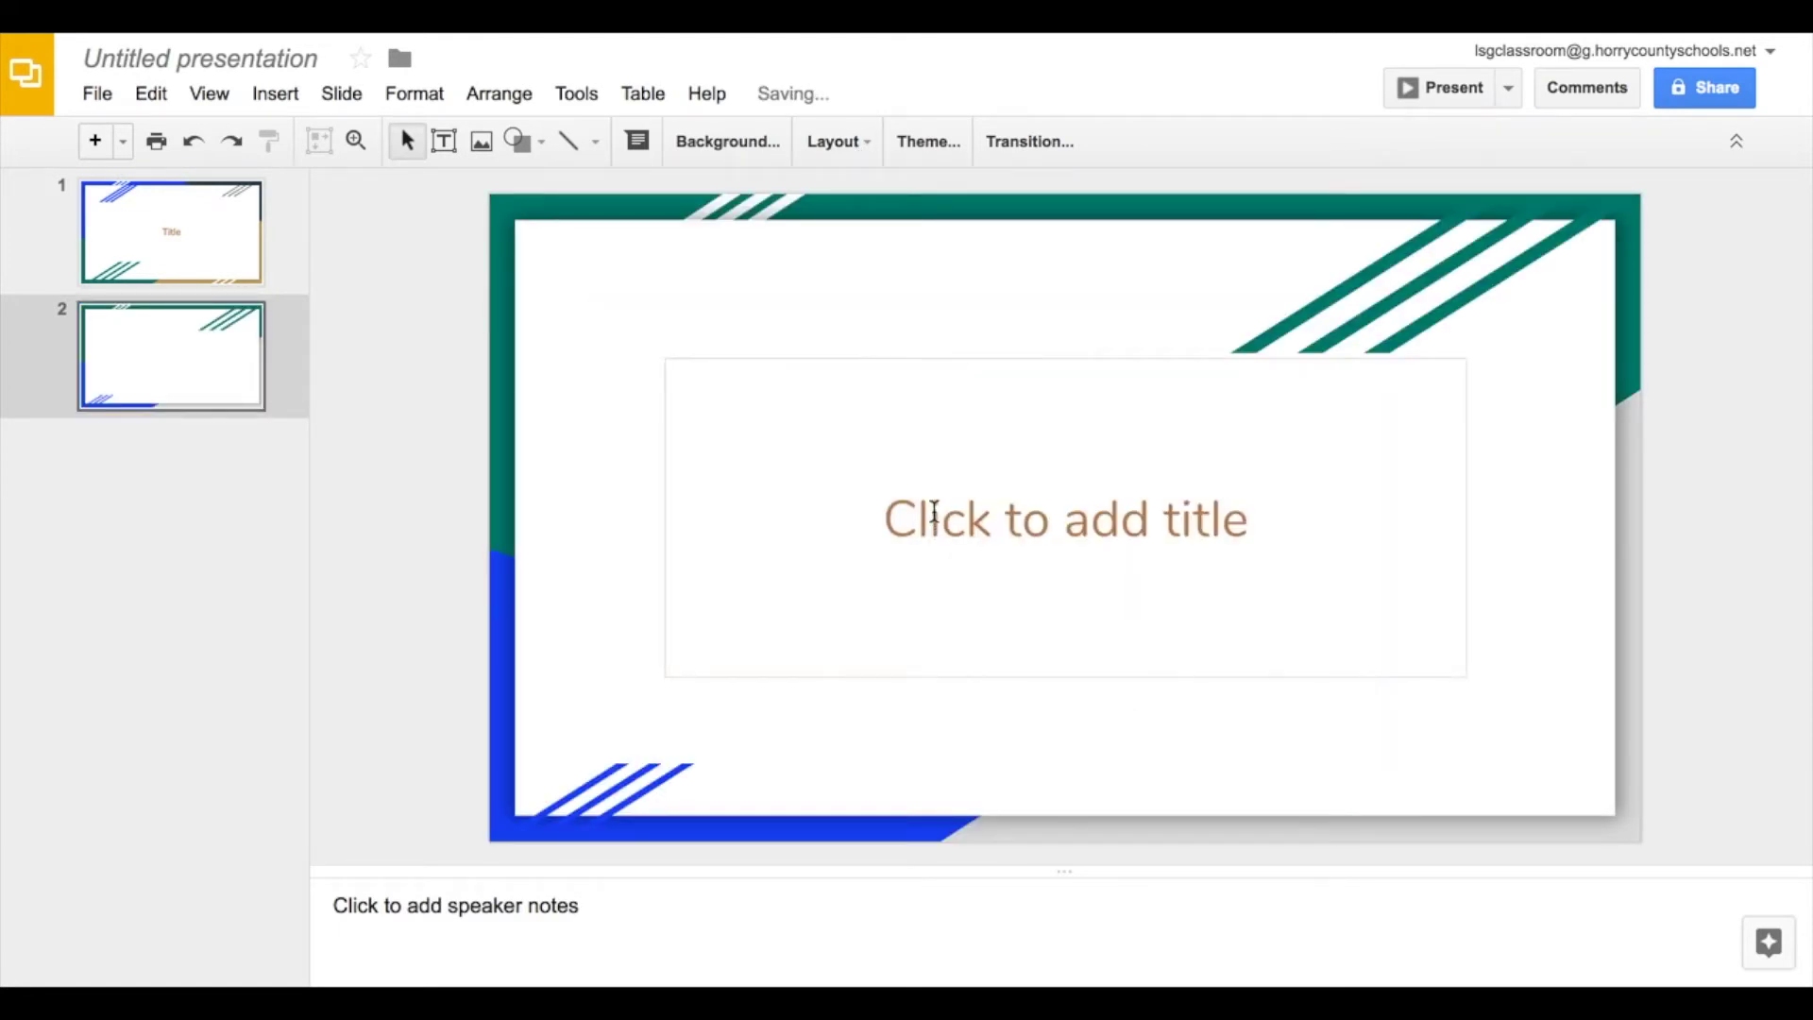
click(927, 141)
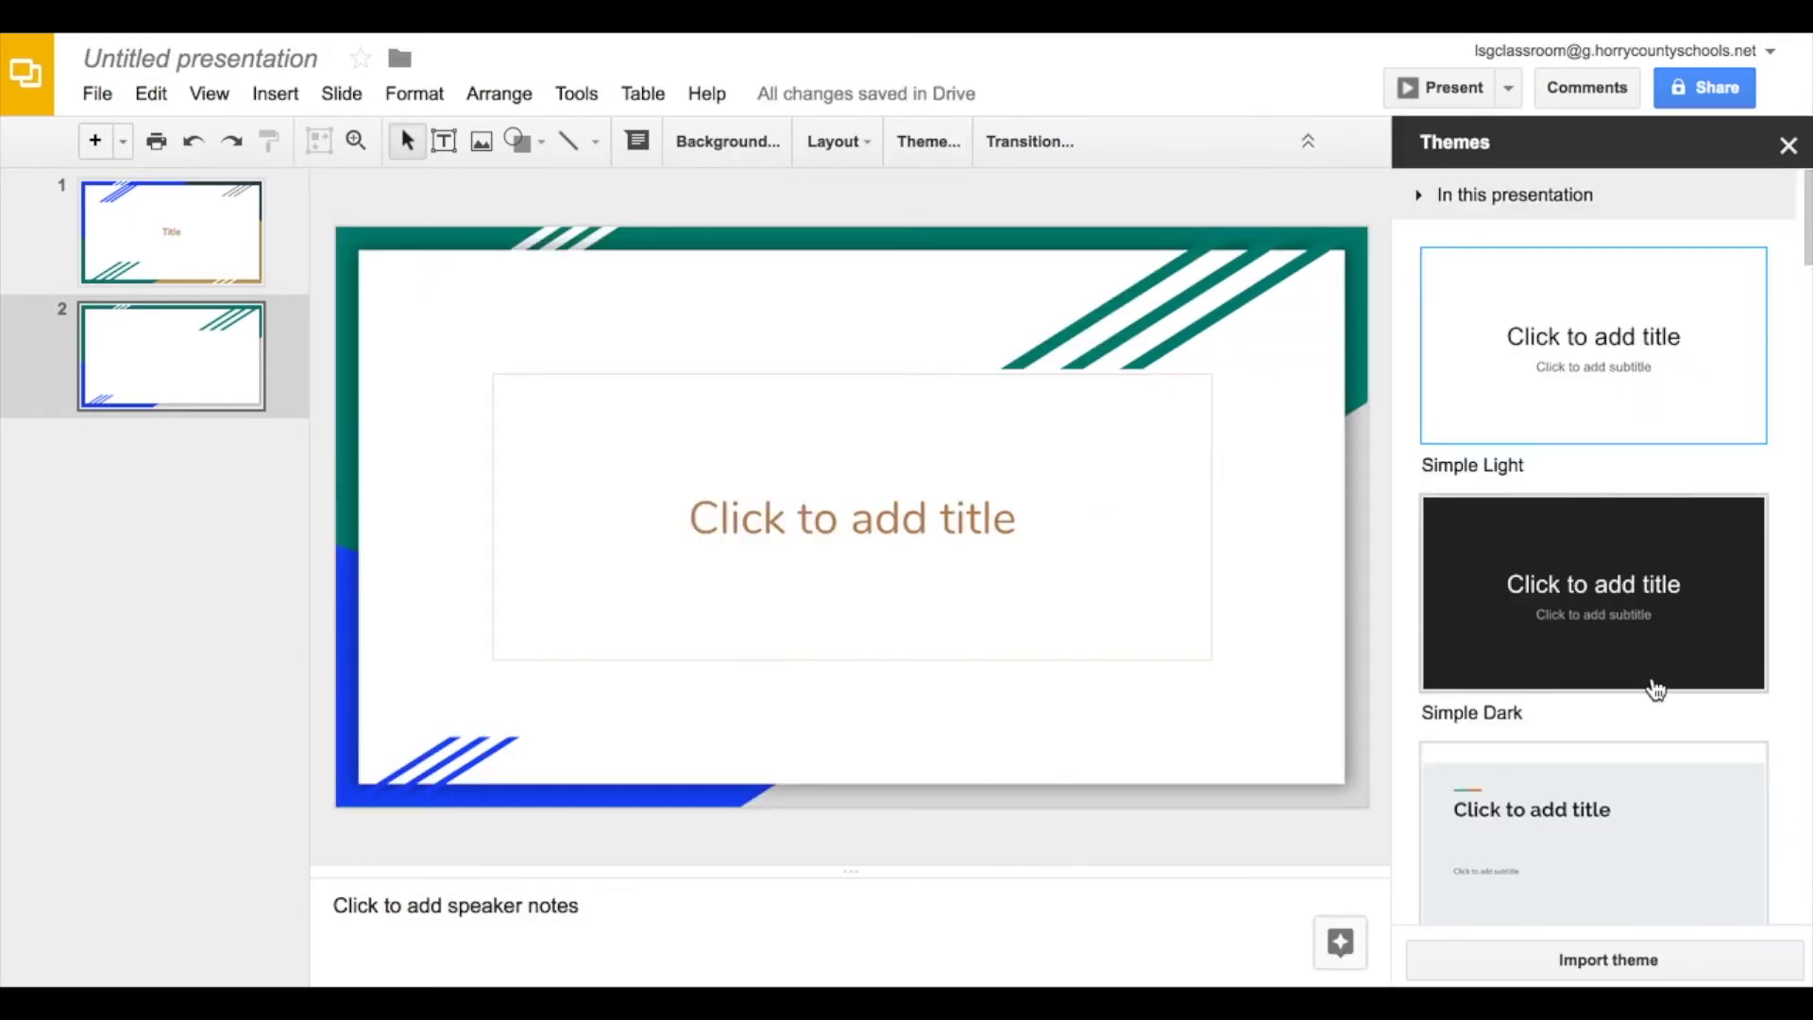
scroll(1656, 687, down, 10)
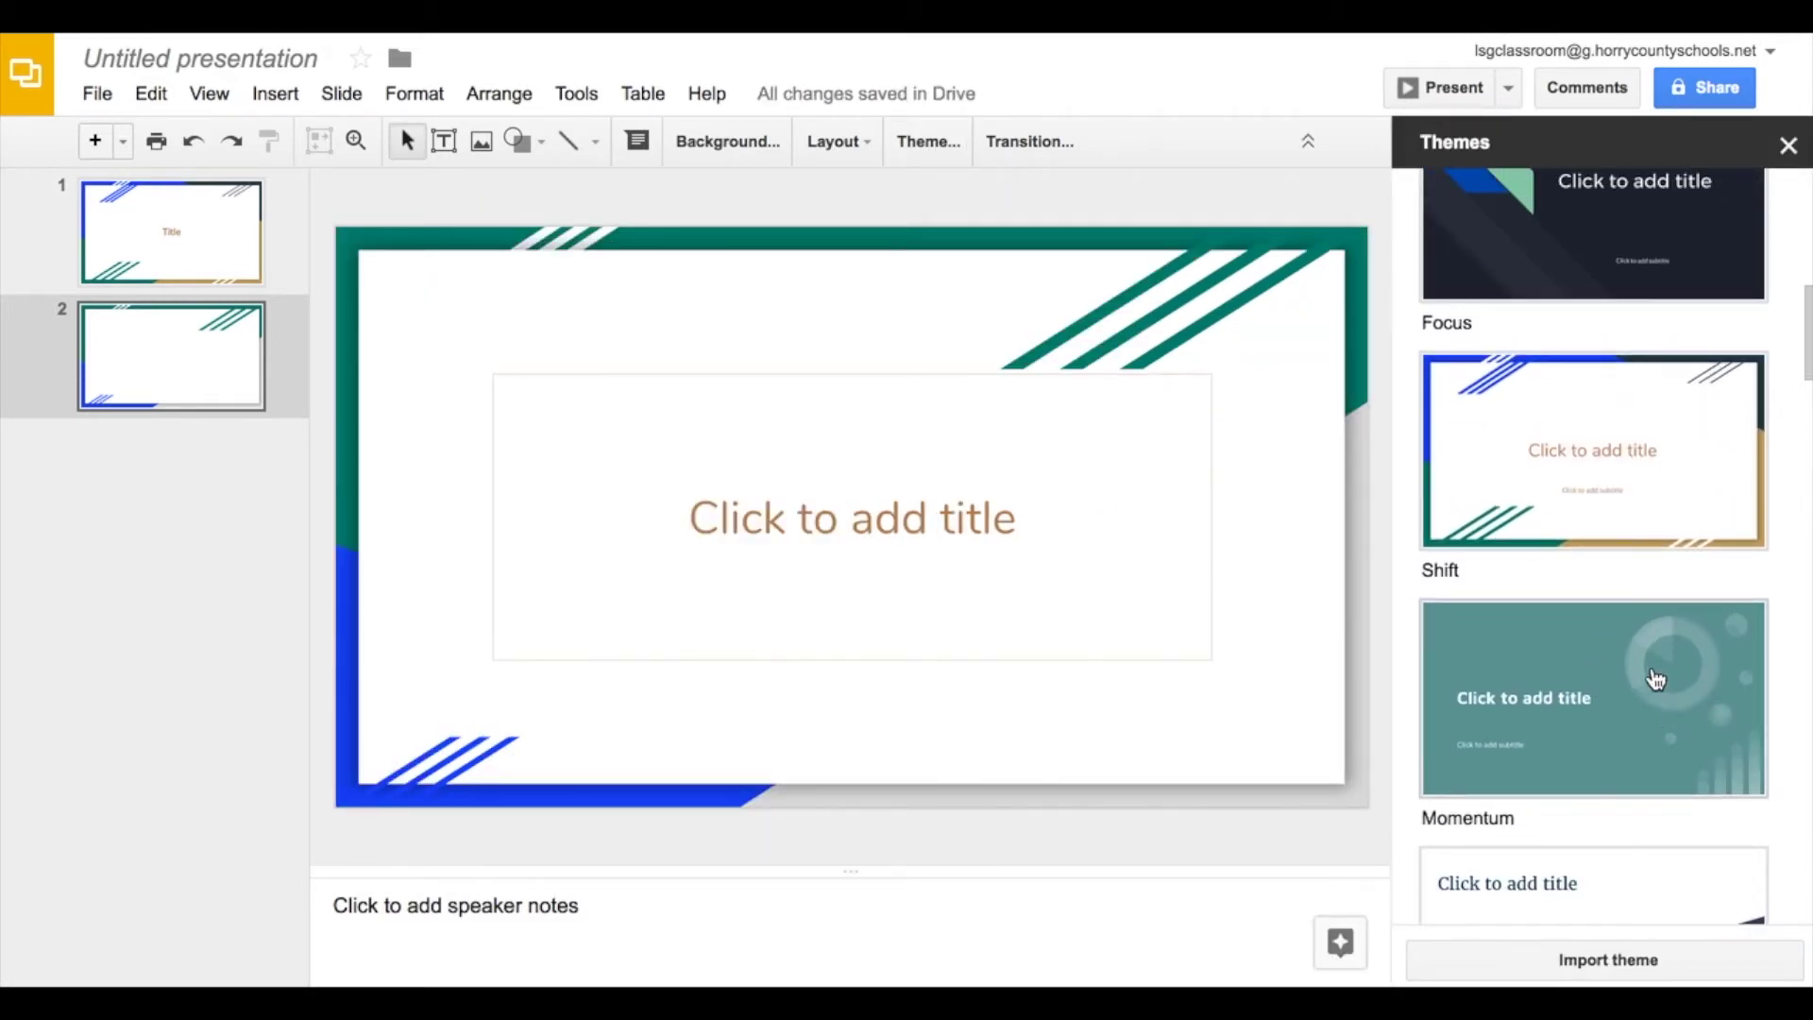
scroll(1655, 680, down, 3)
click(1621, 615)
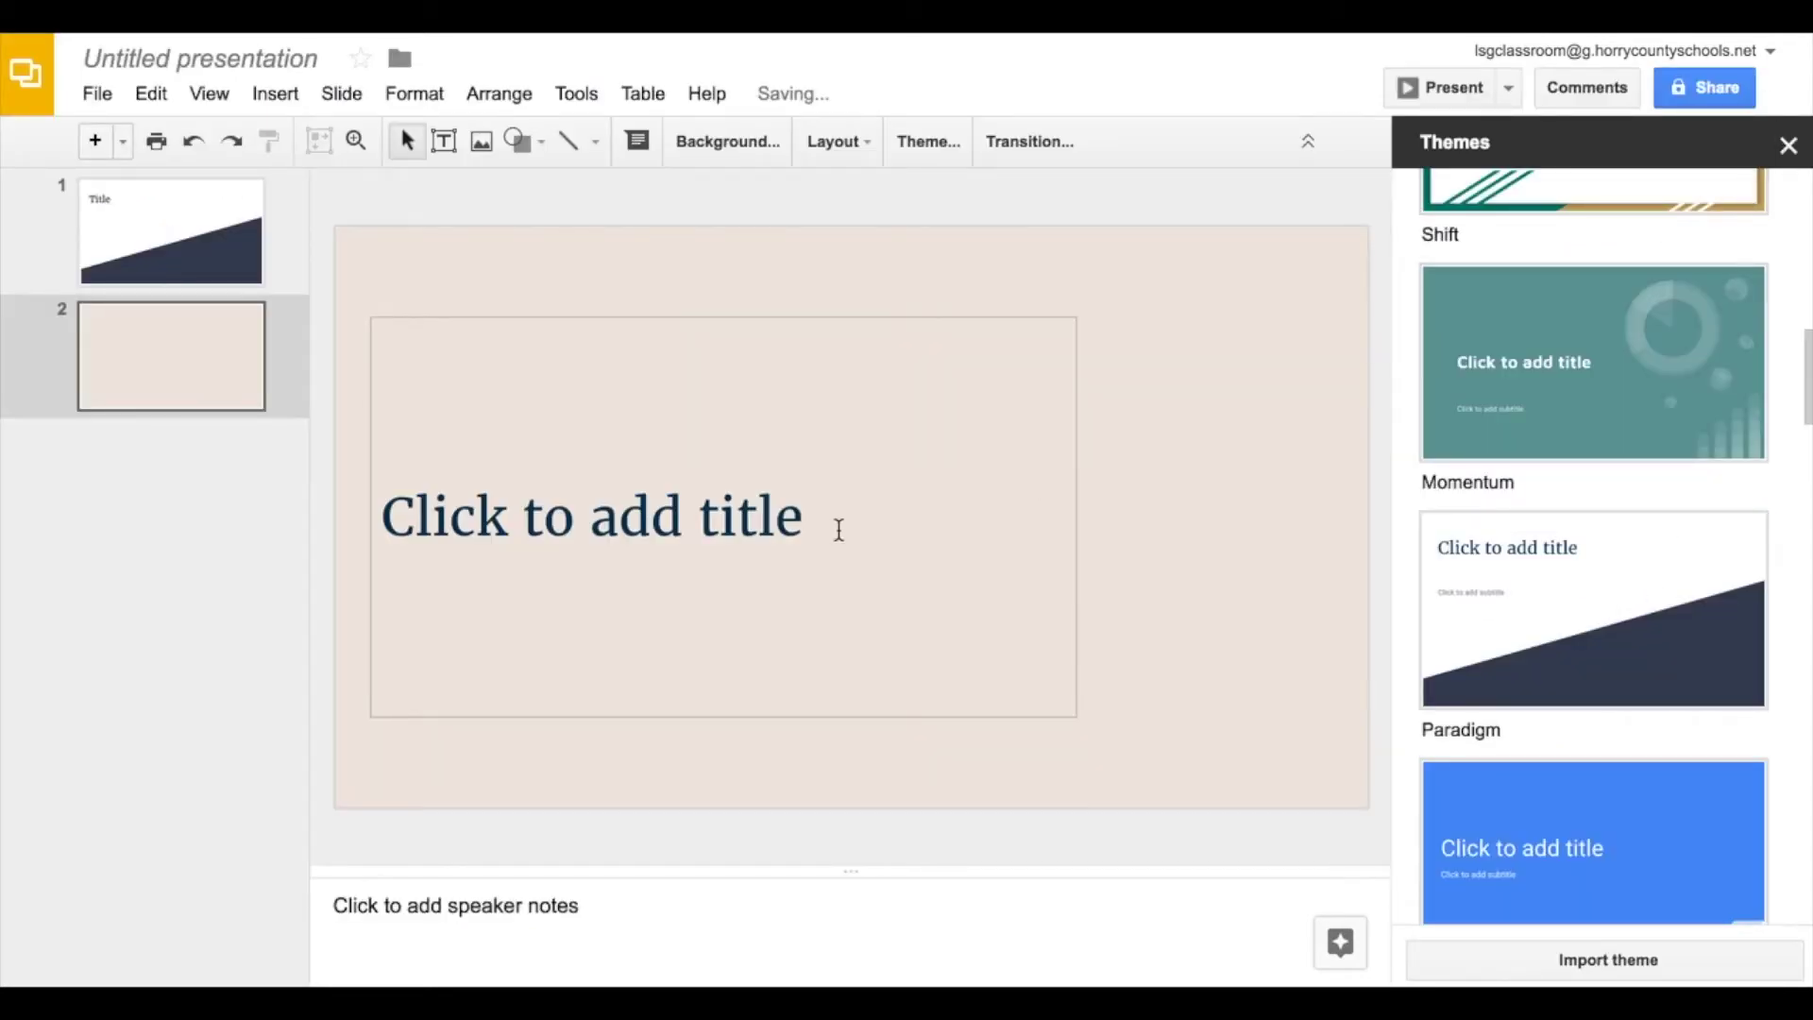
click(1788, 147)
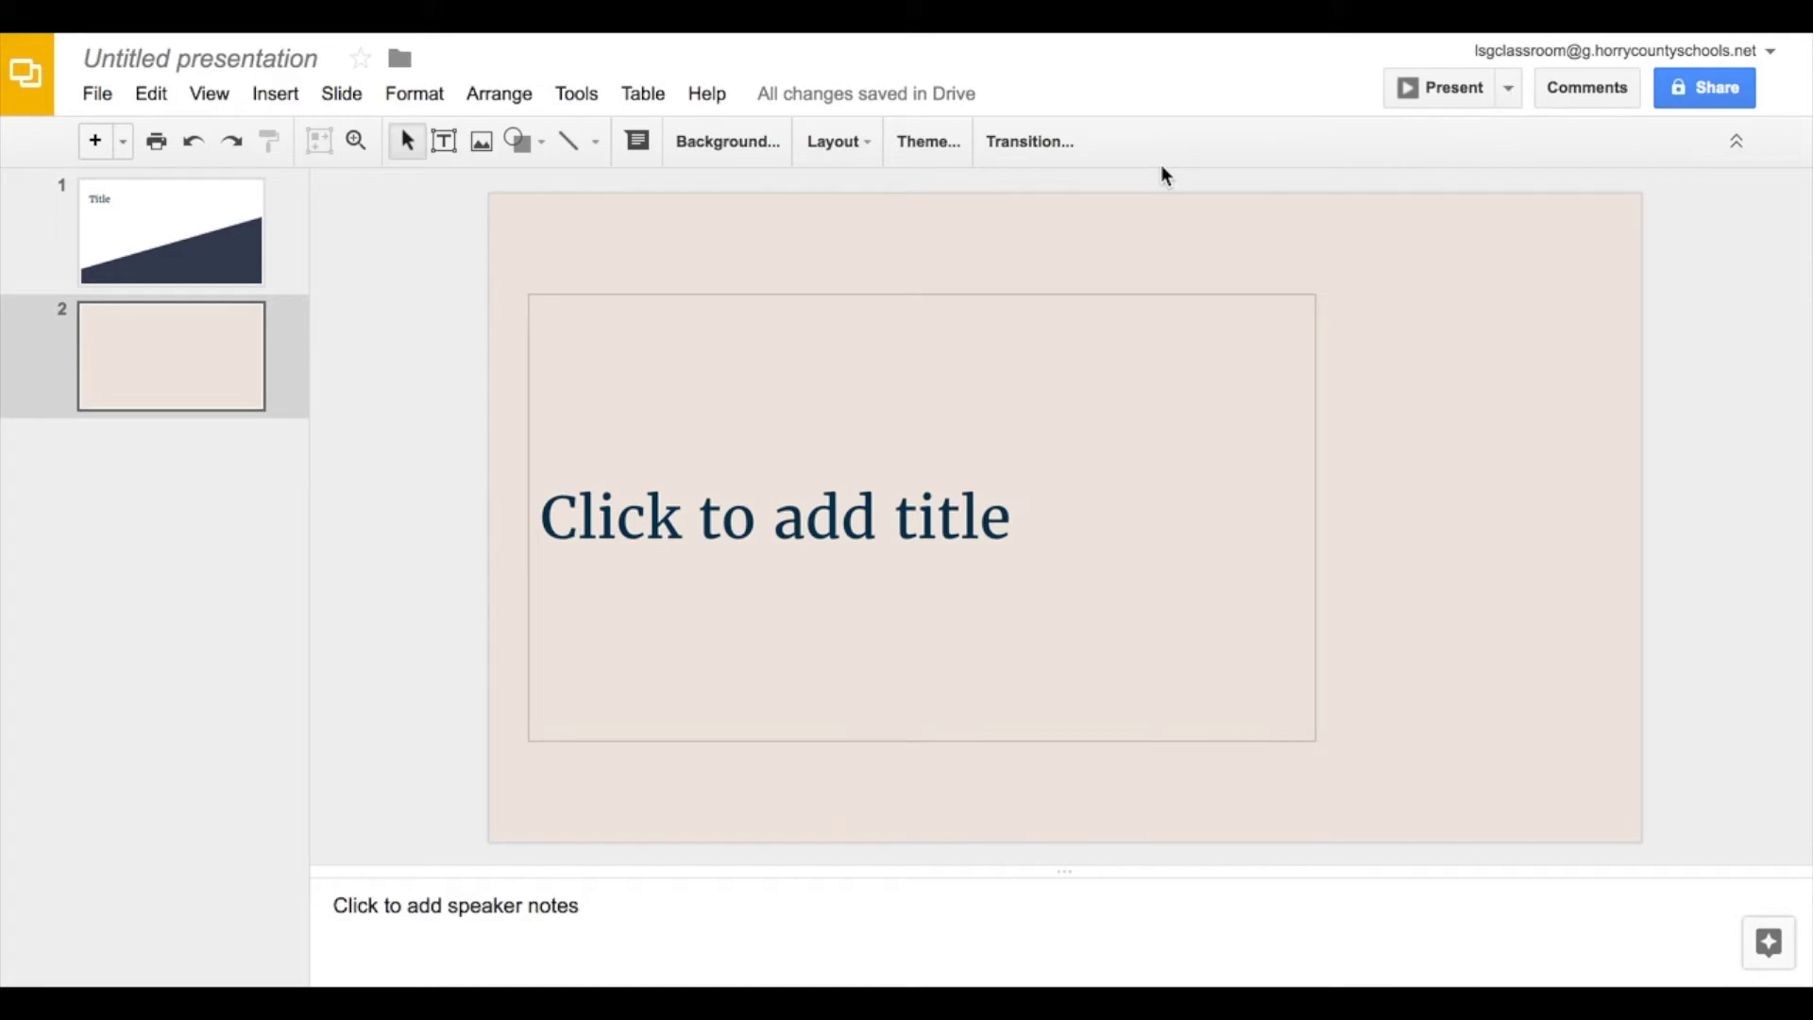
- Open the motion settings and leave slide 2 without a slide transition
click(1023, 151)
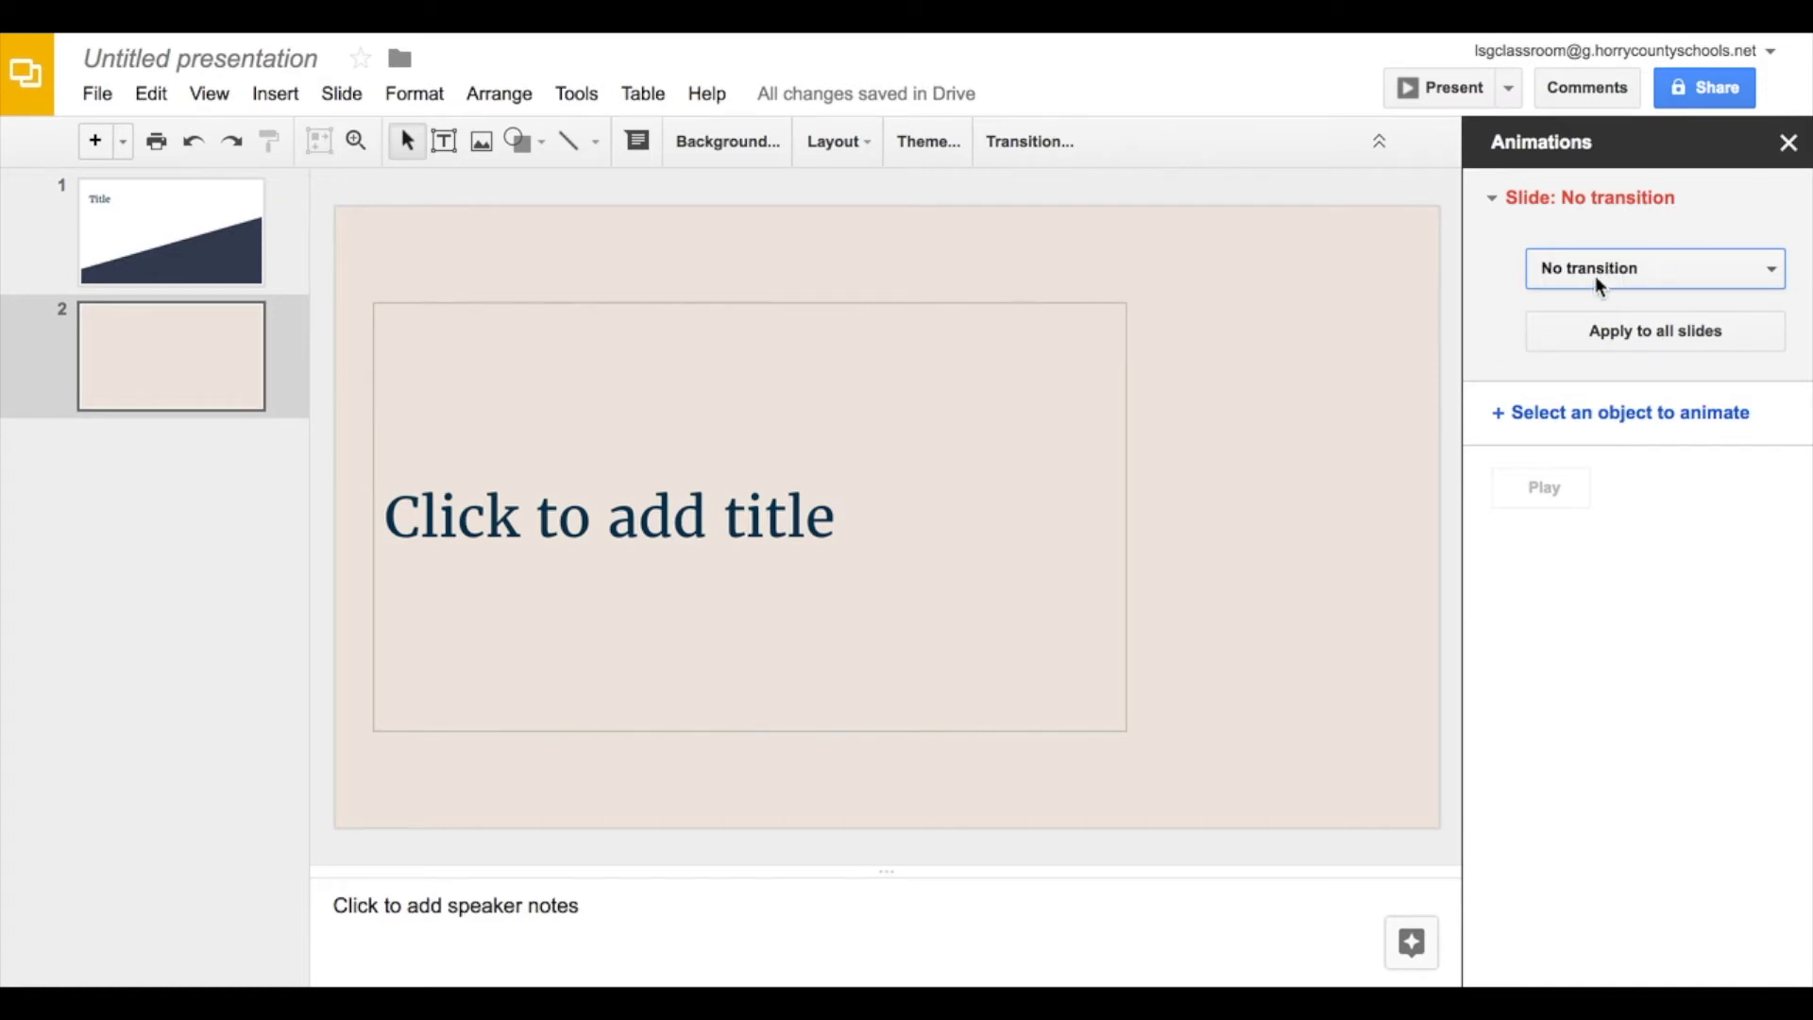
click(1676, 281)
click(1682, 268)
- Animate slide 2's title to Fly in from top at Medium speed, preview it, then close the panel
click(1075, 306)
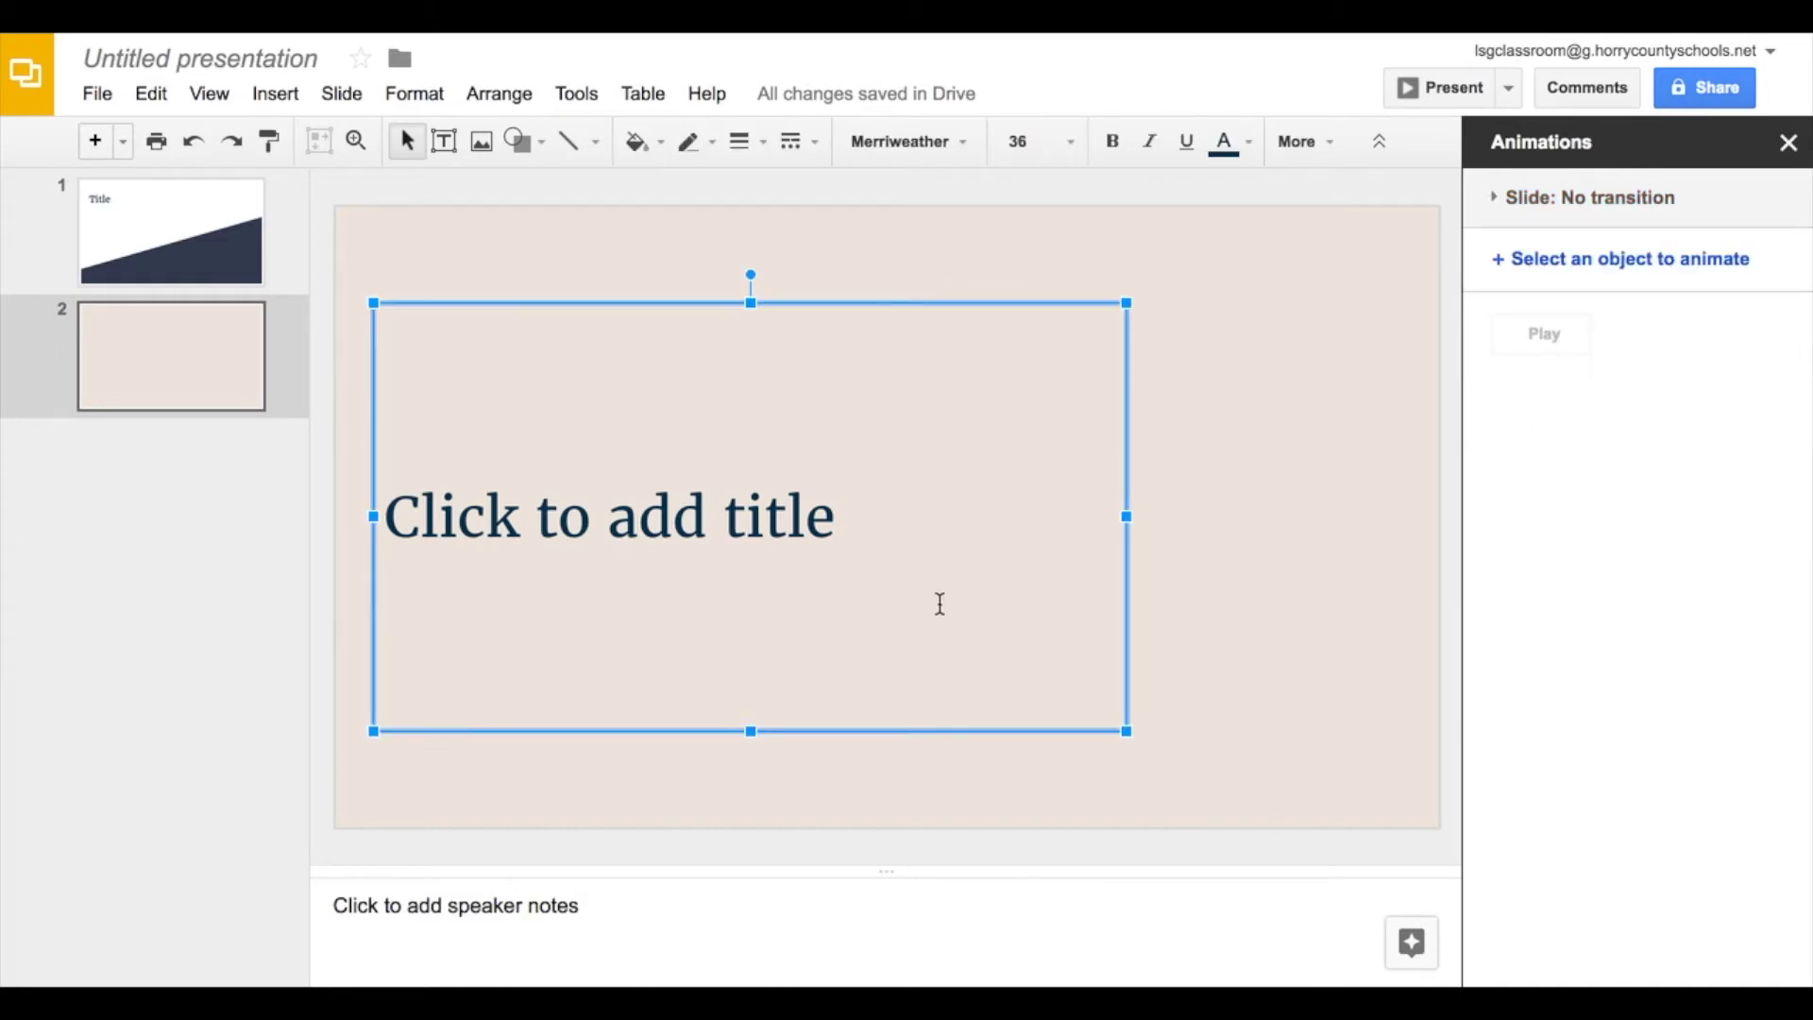
click(1587, 258)
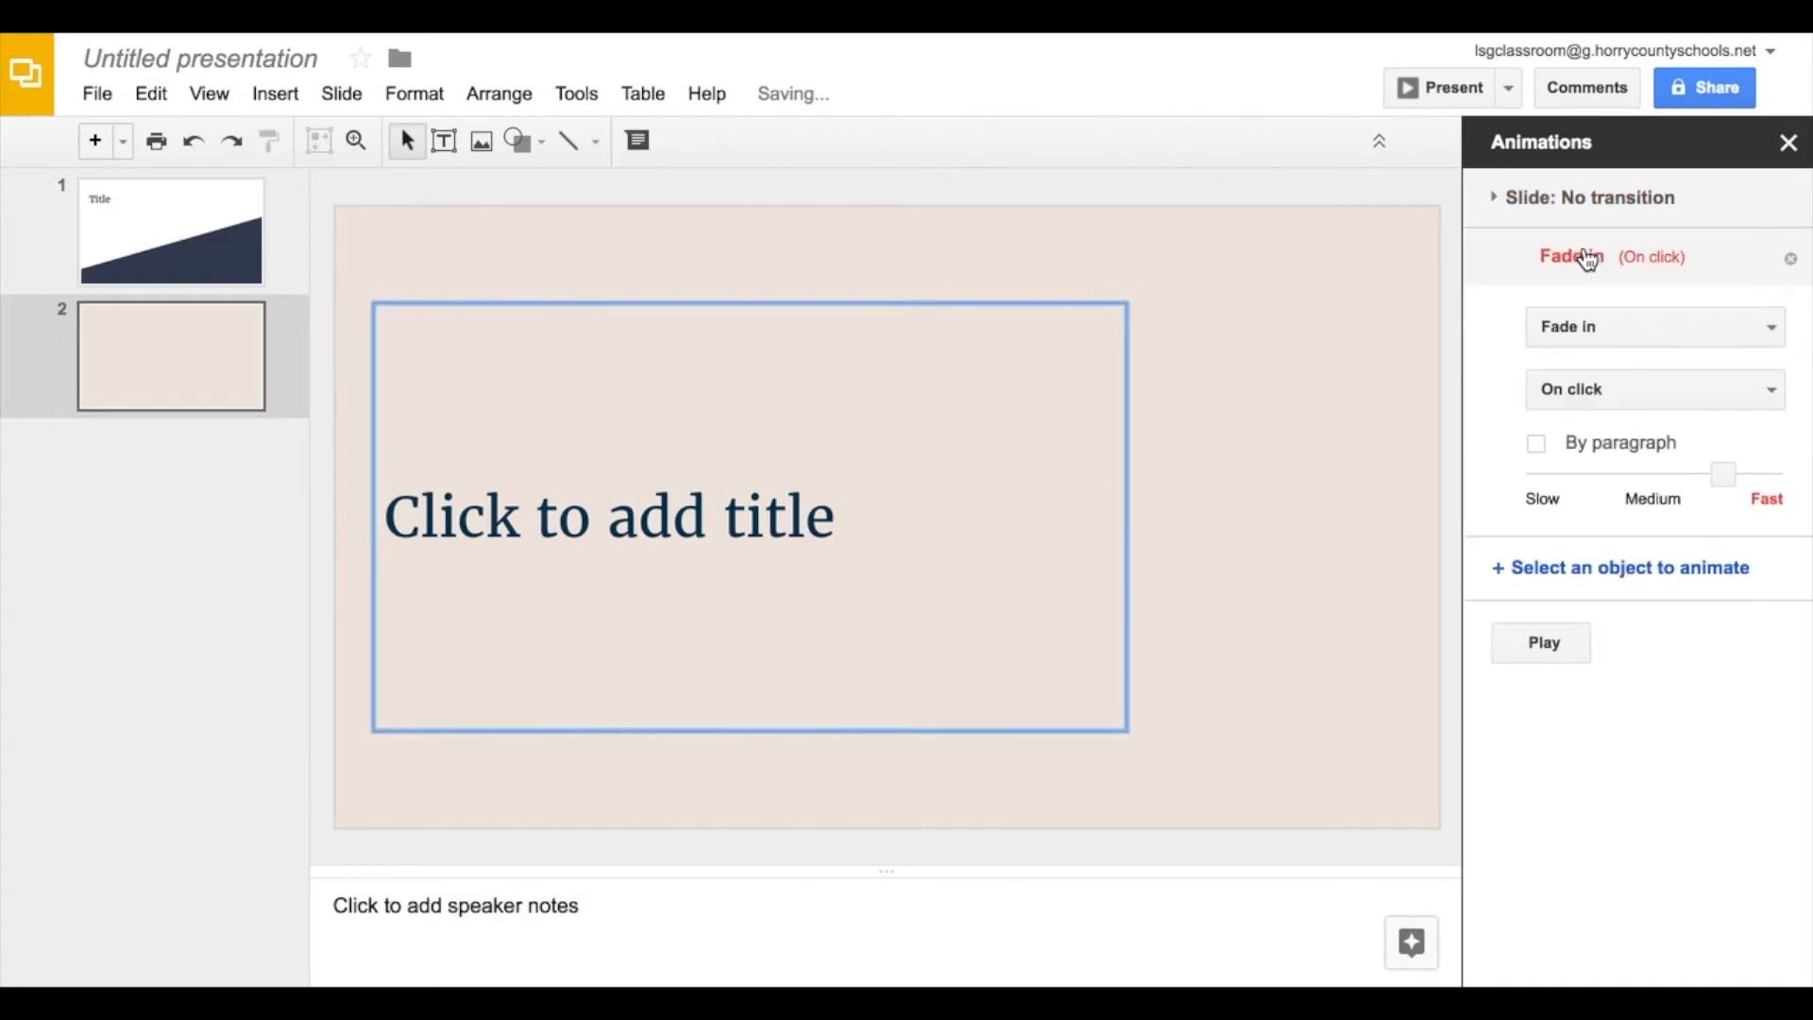
click(1628, 331)
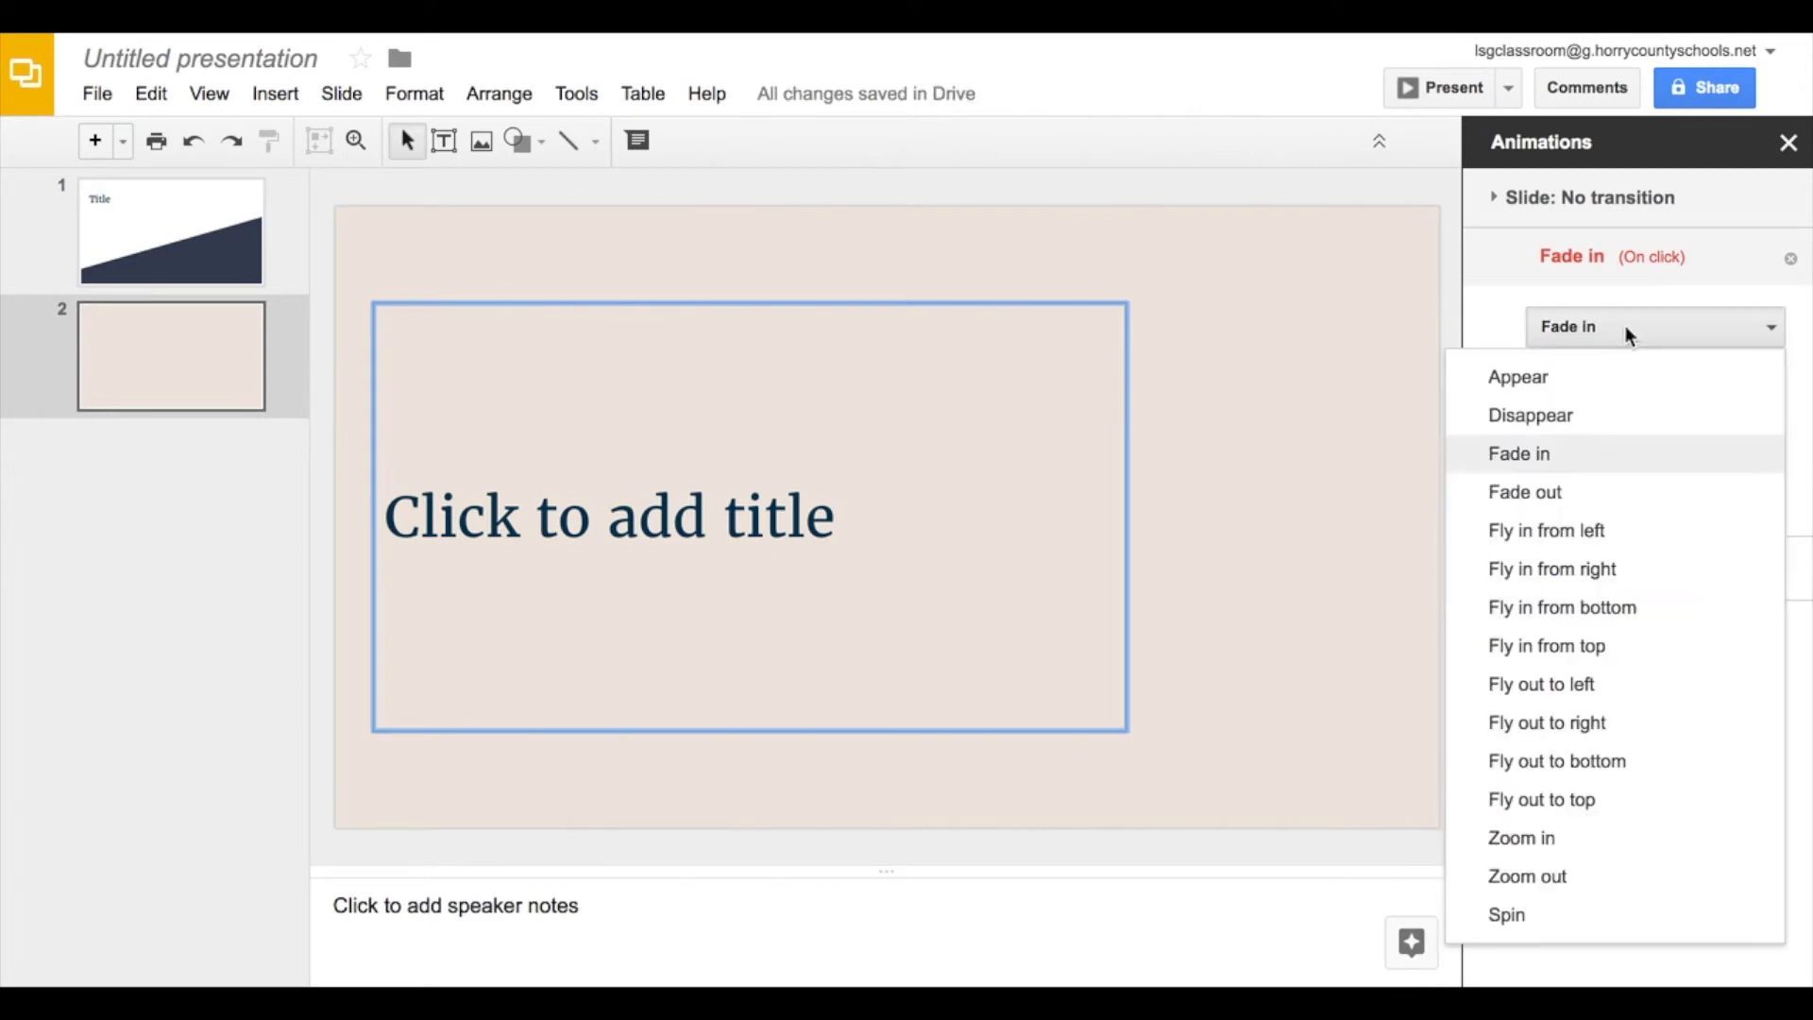
click(1590, 654)
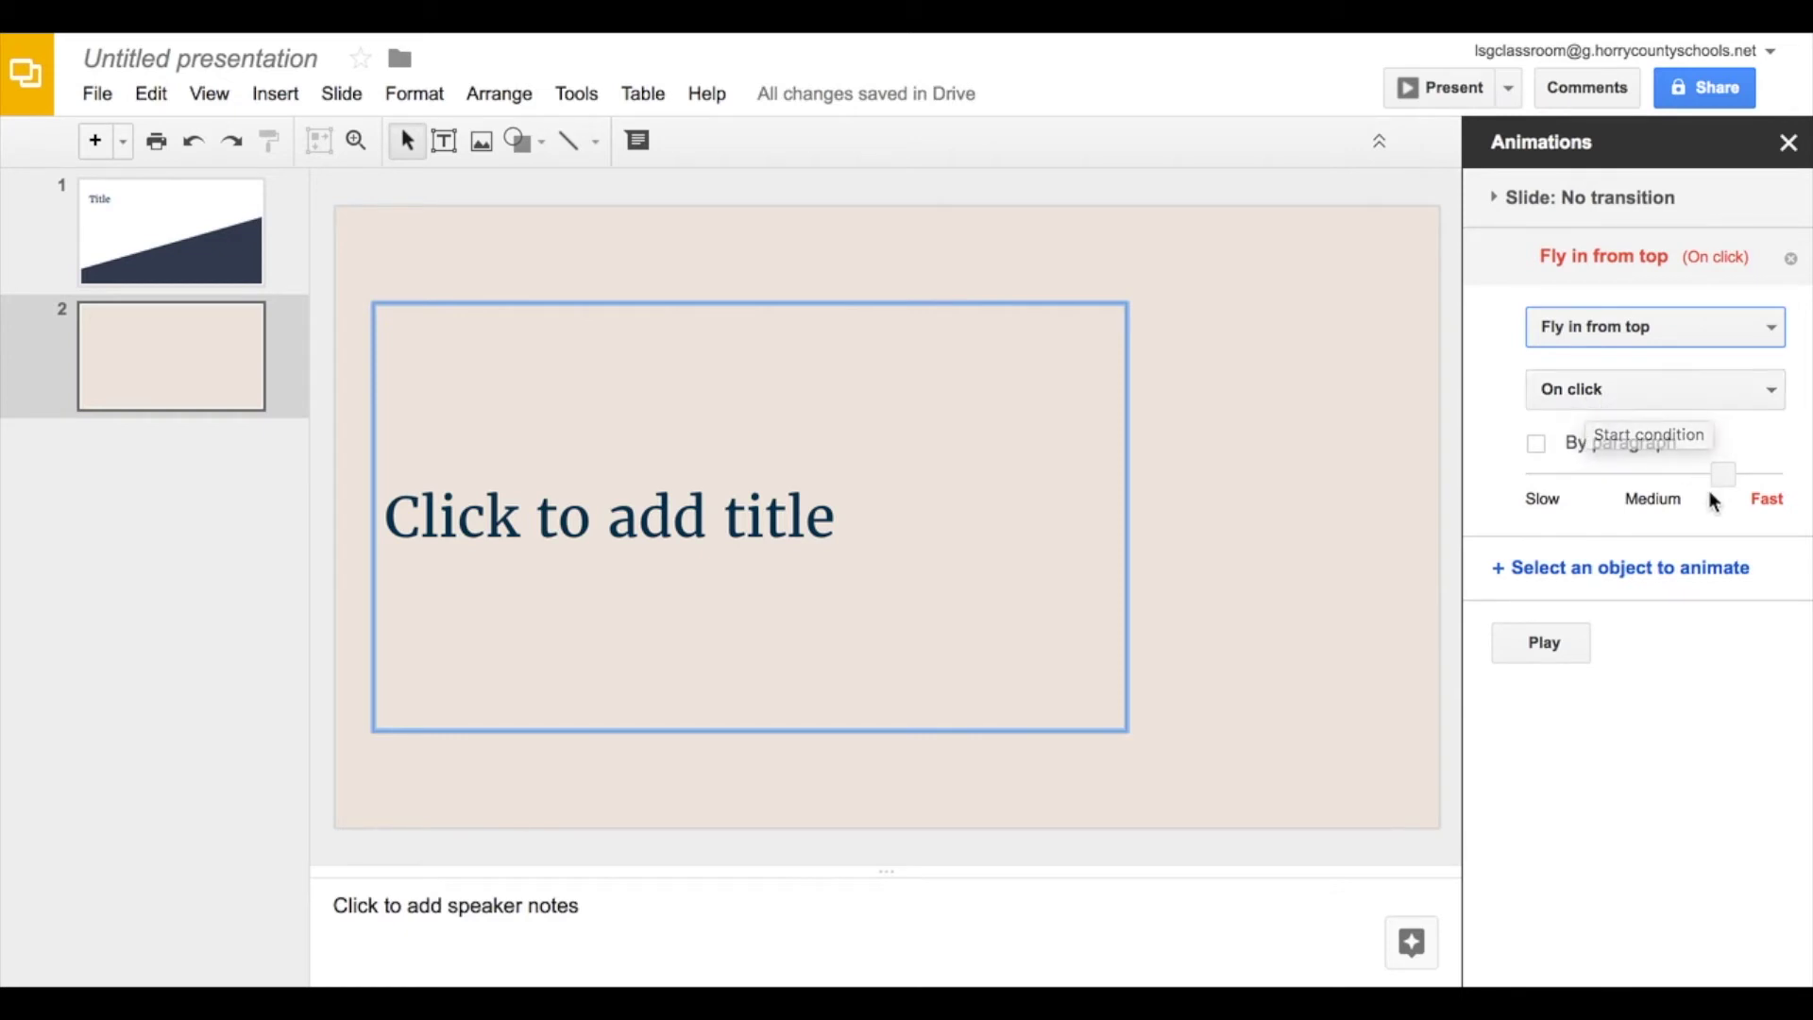
drag(1712, 472, 1621, 475)
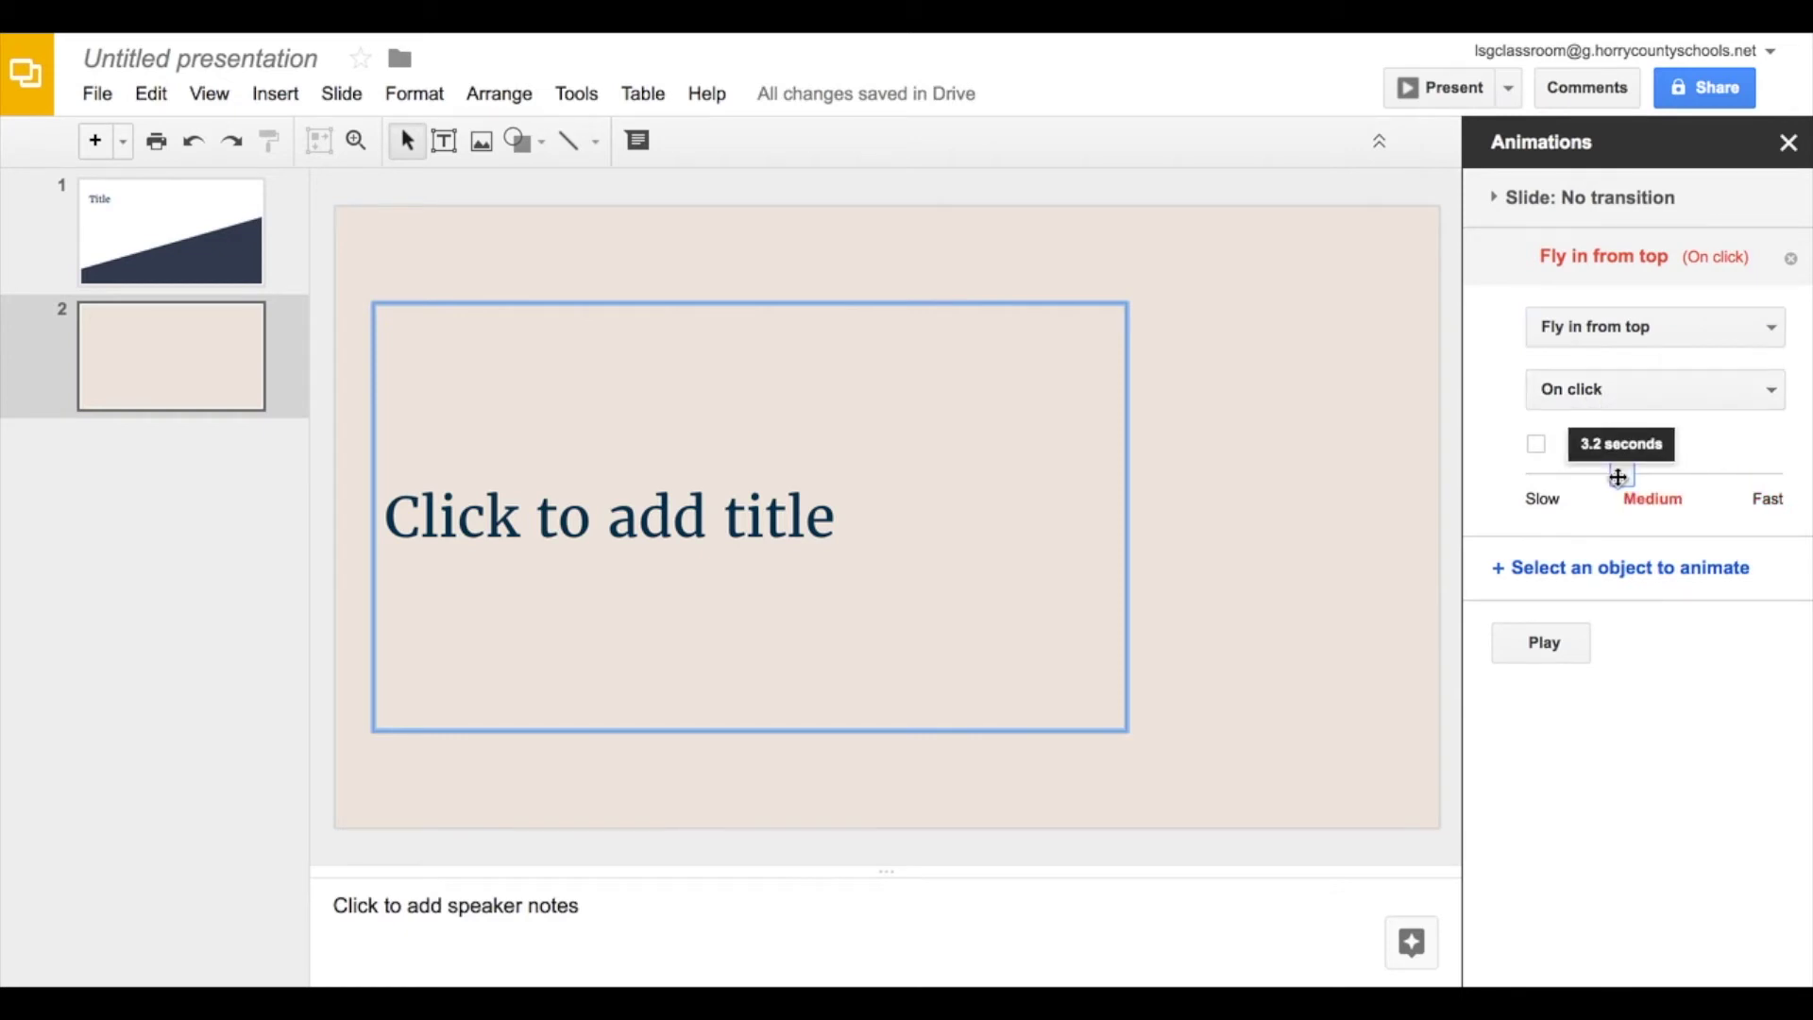
click(1523, 644)
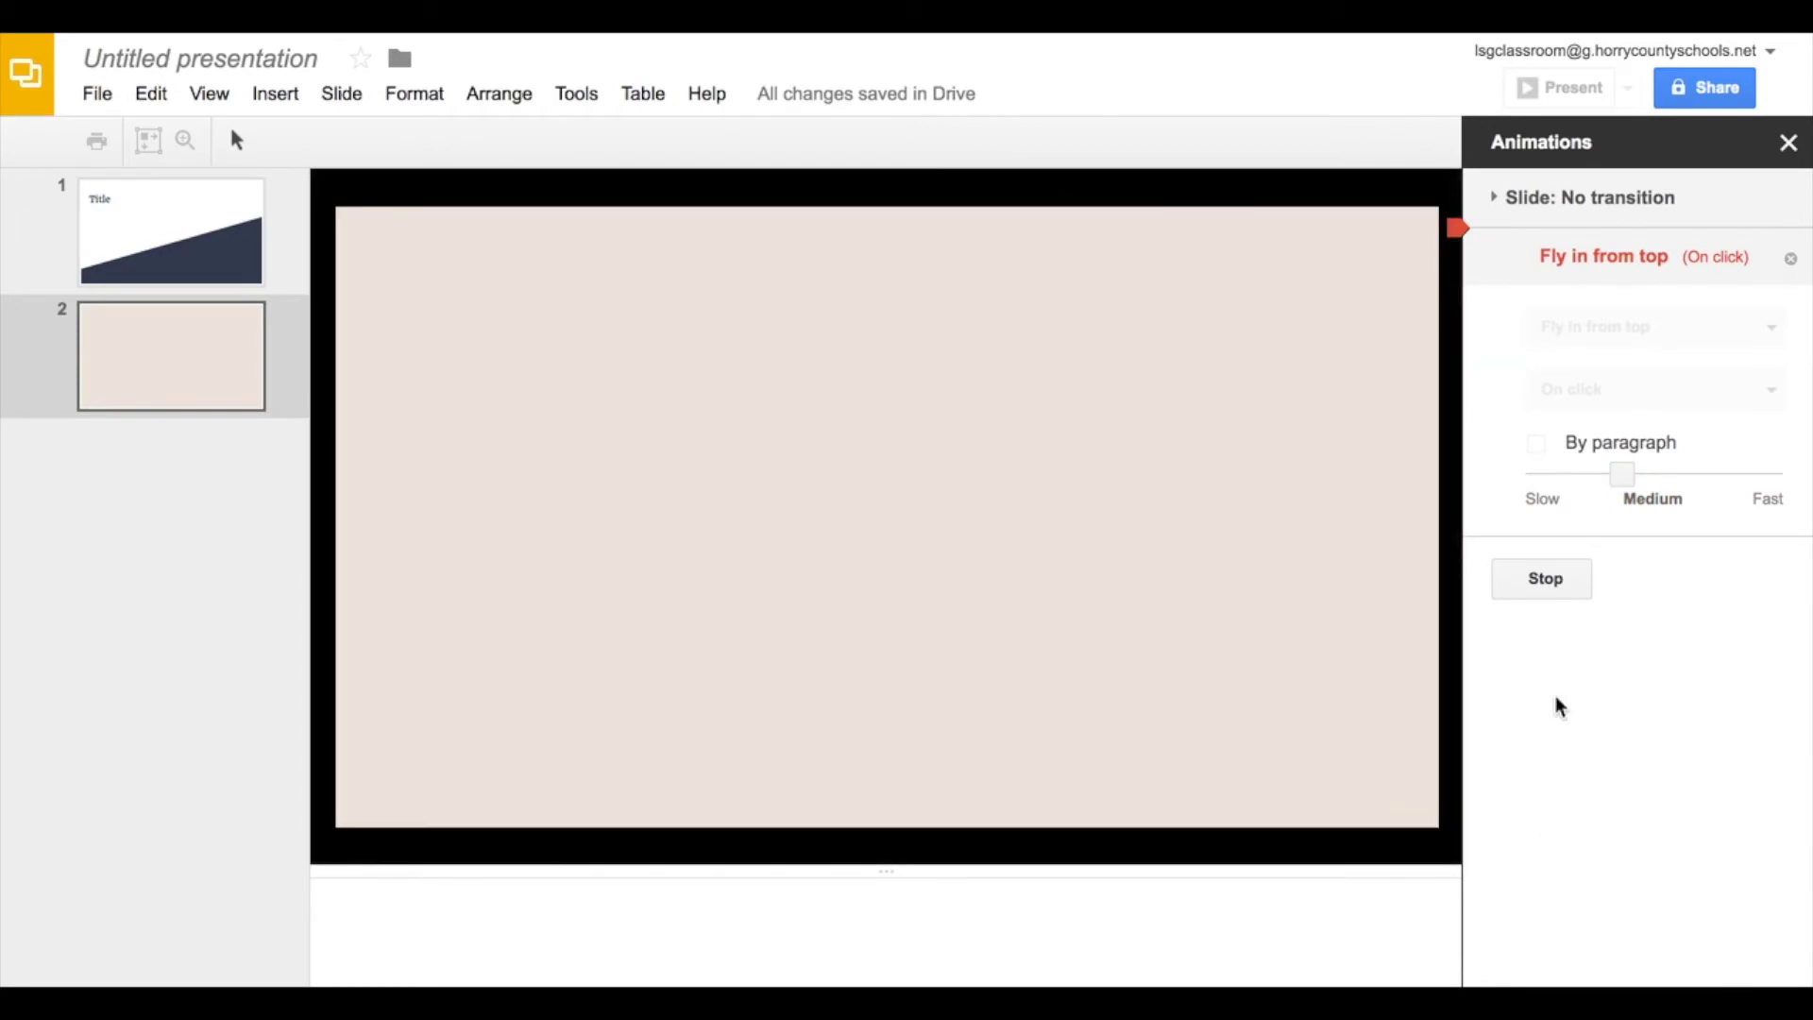
click(1546, 591)
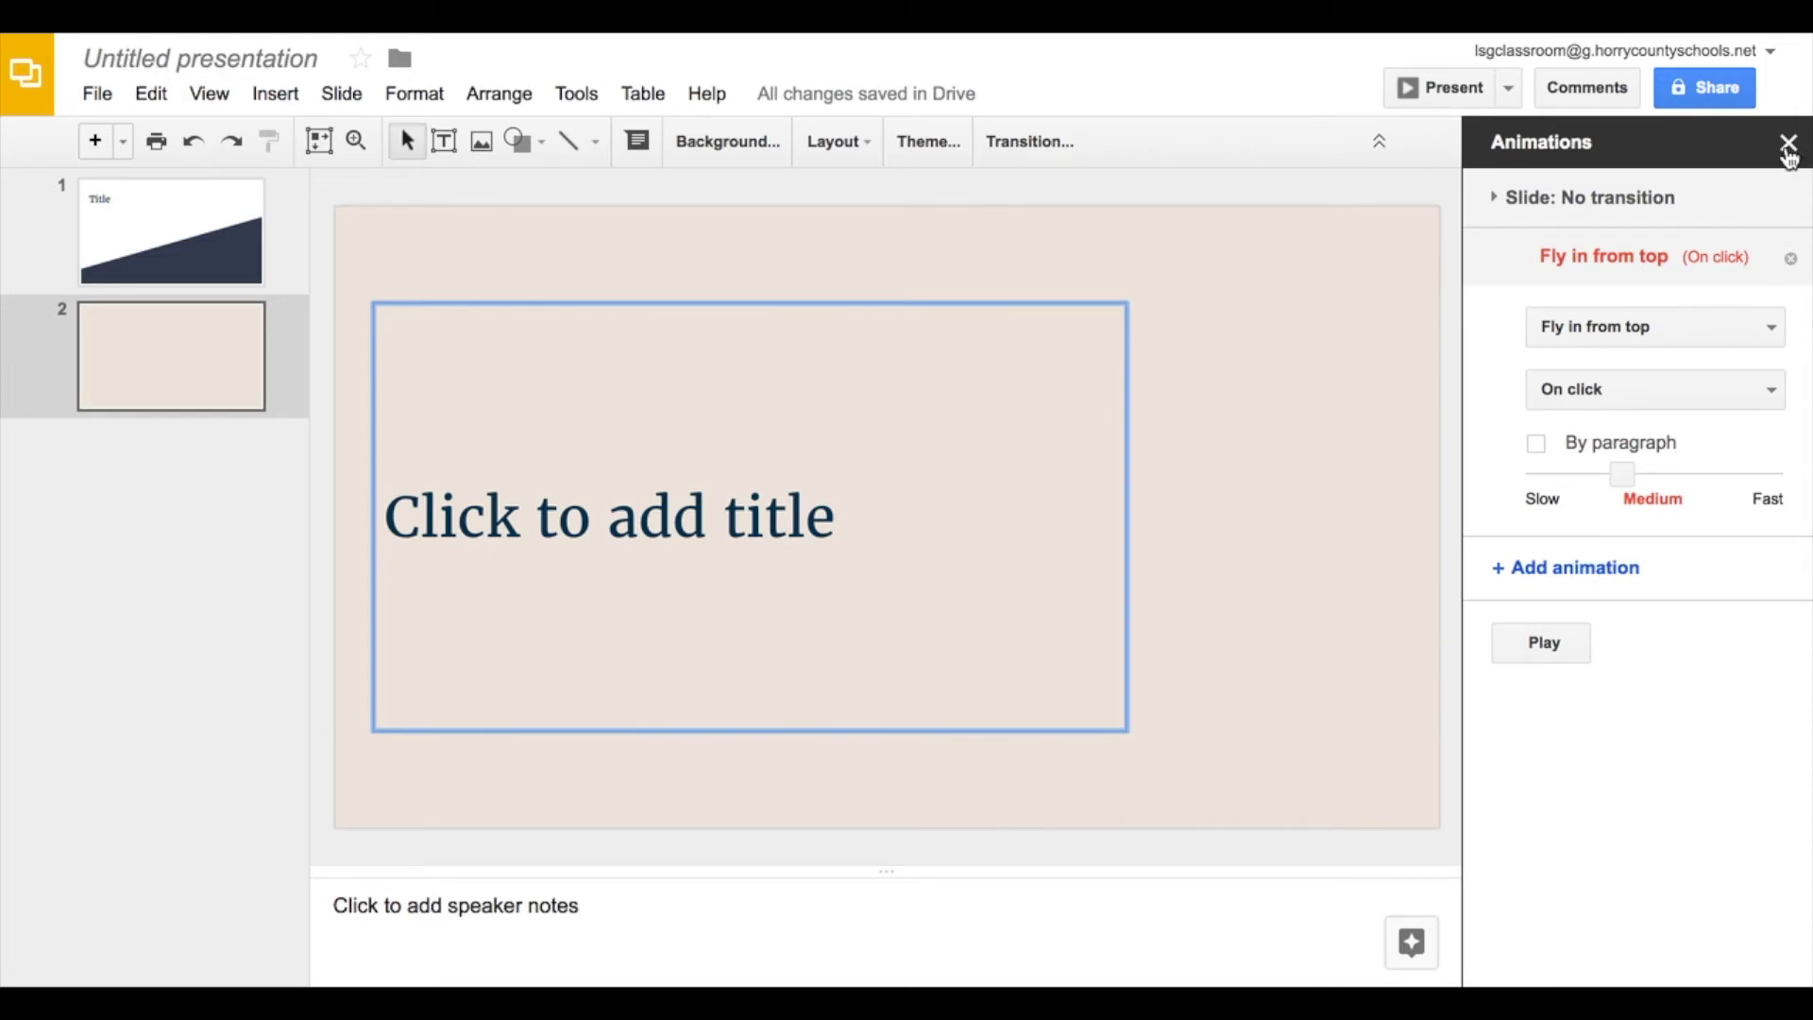
click(1789, 144)
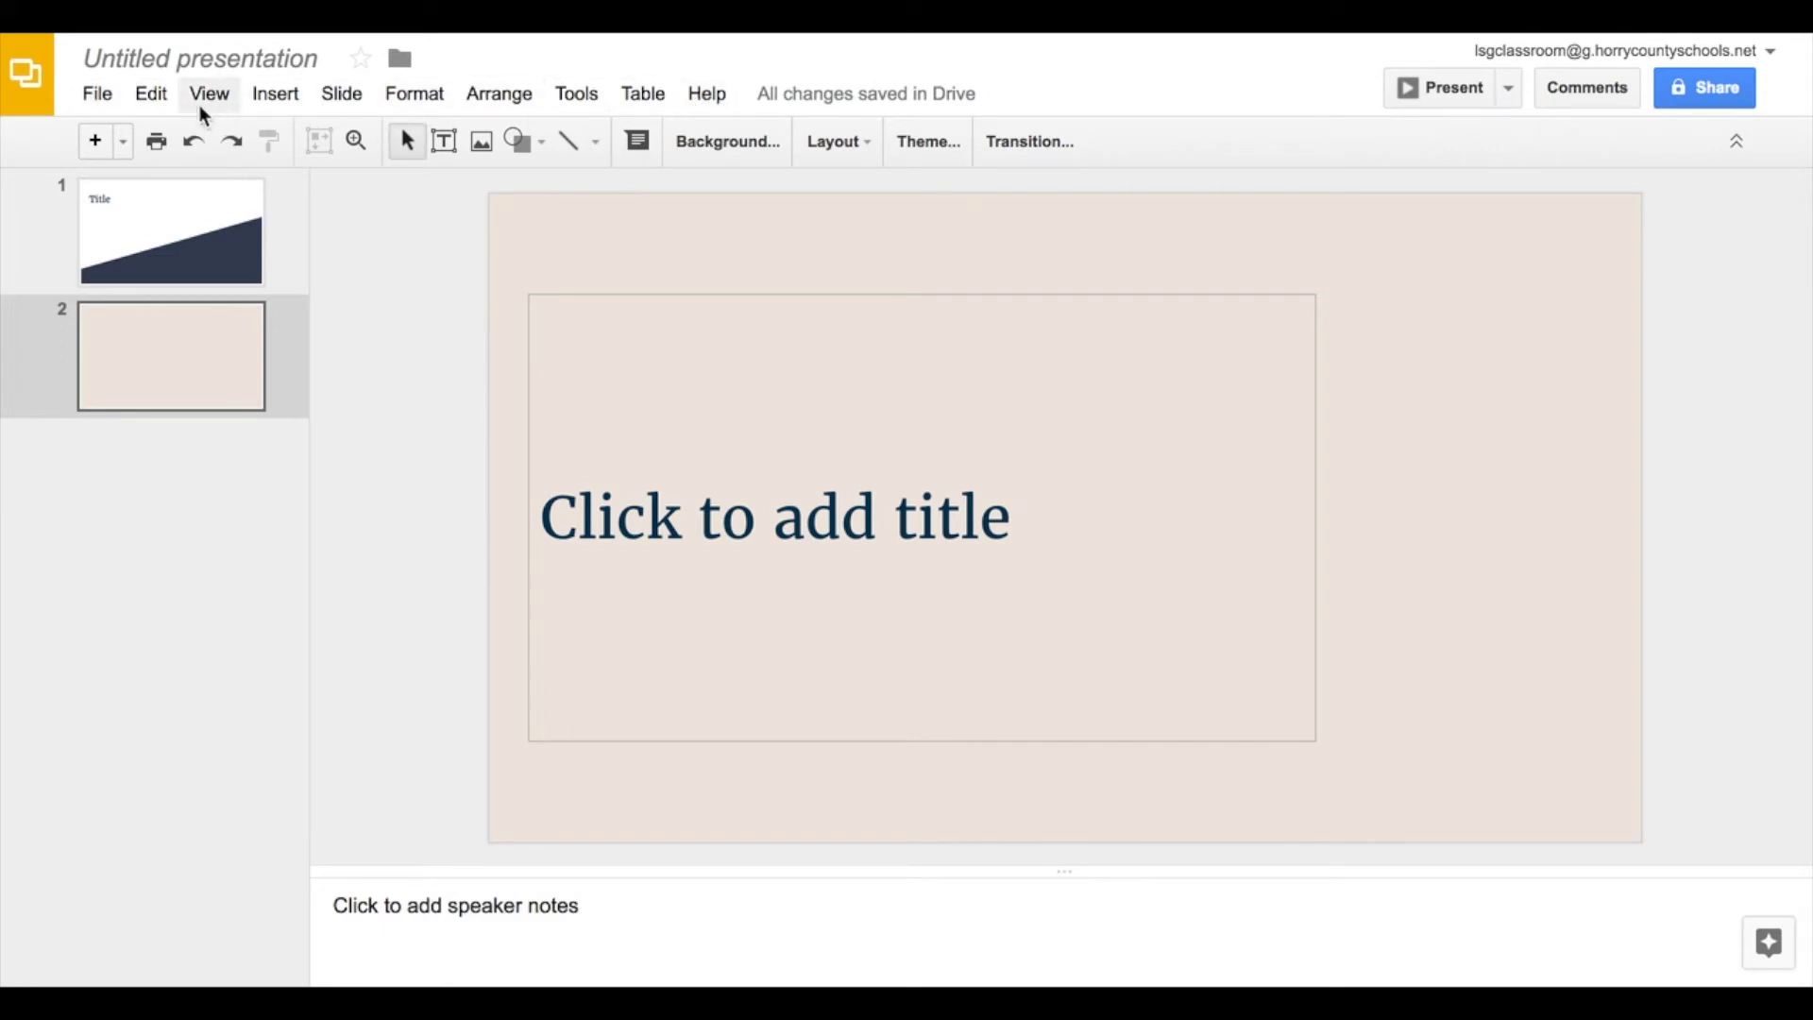
click(87, 102)
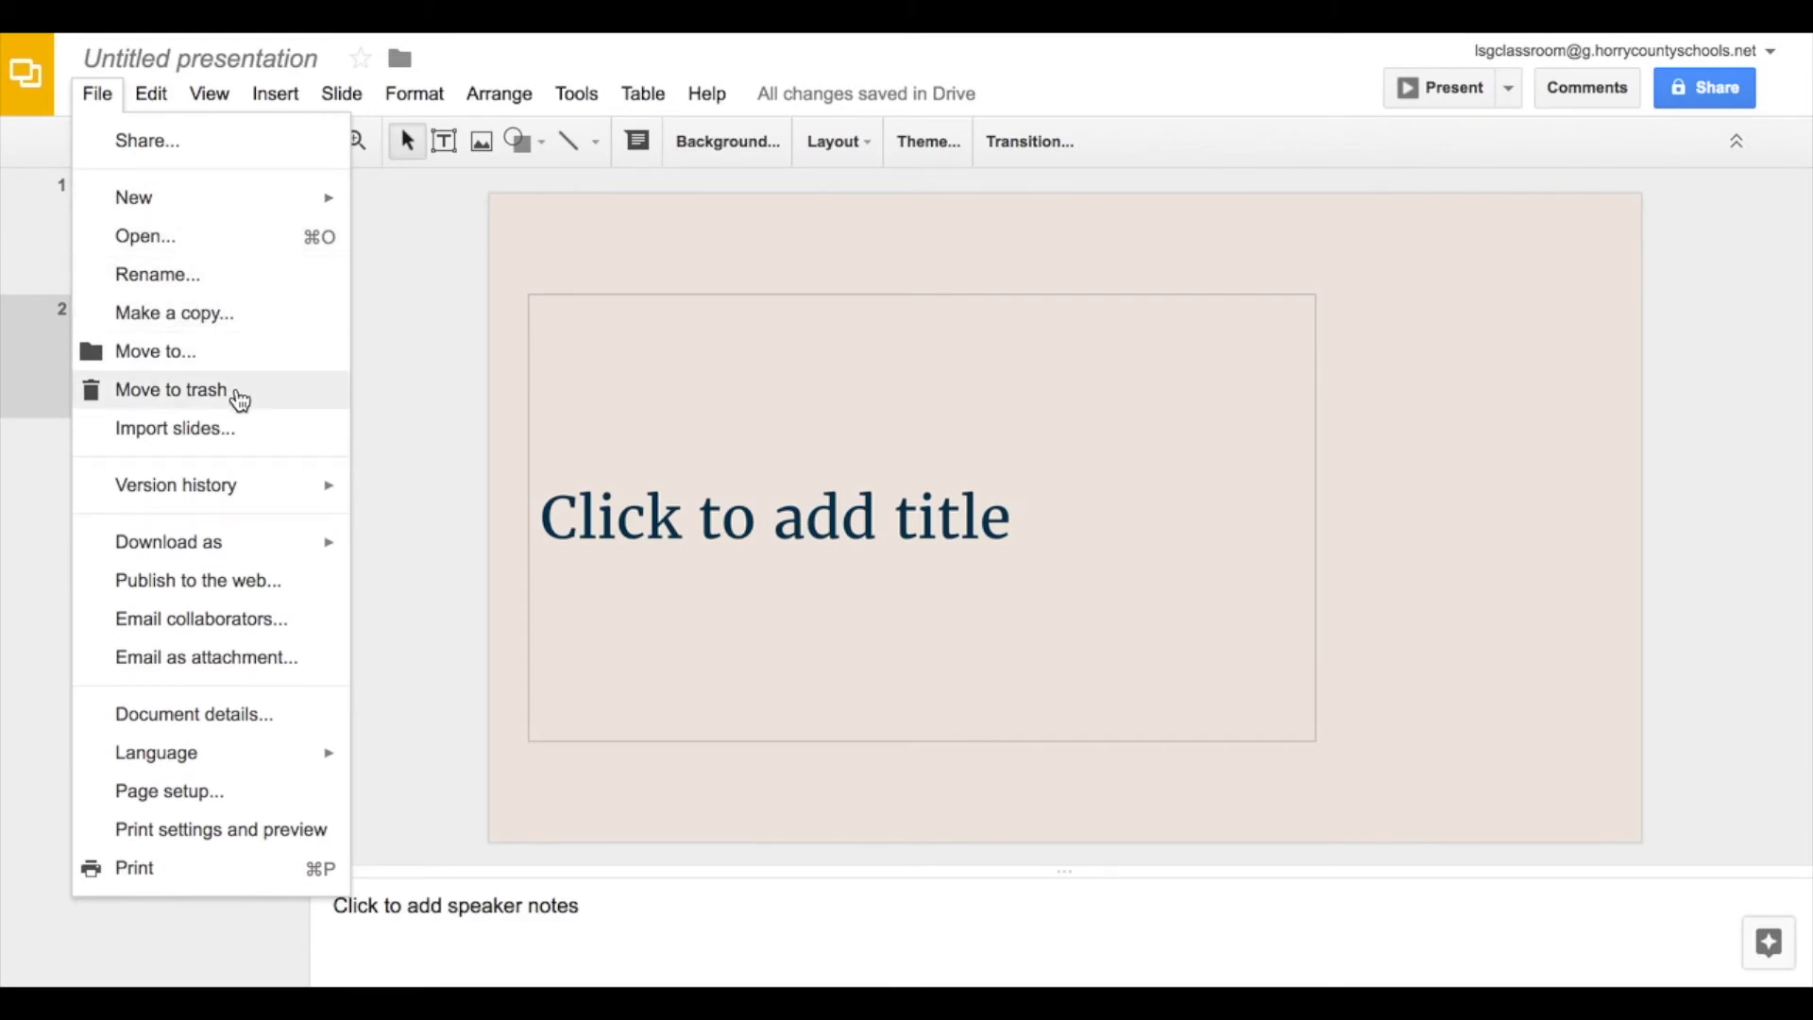
mouse_move(243, 558)
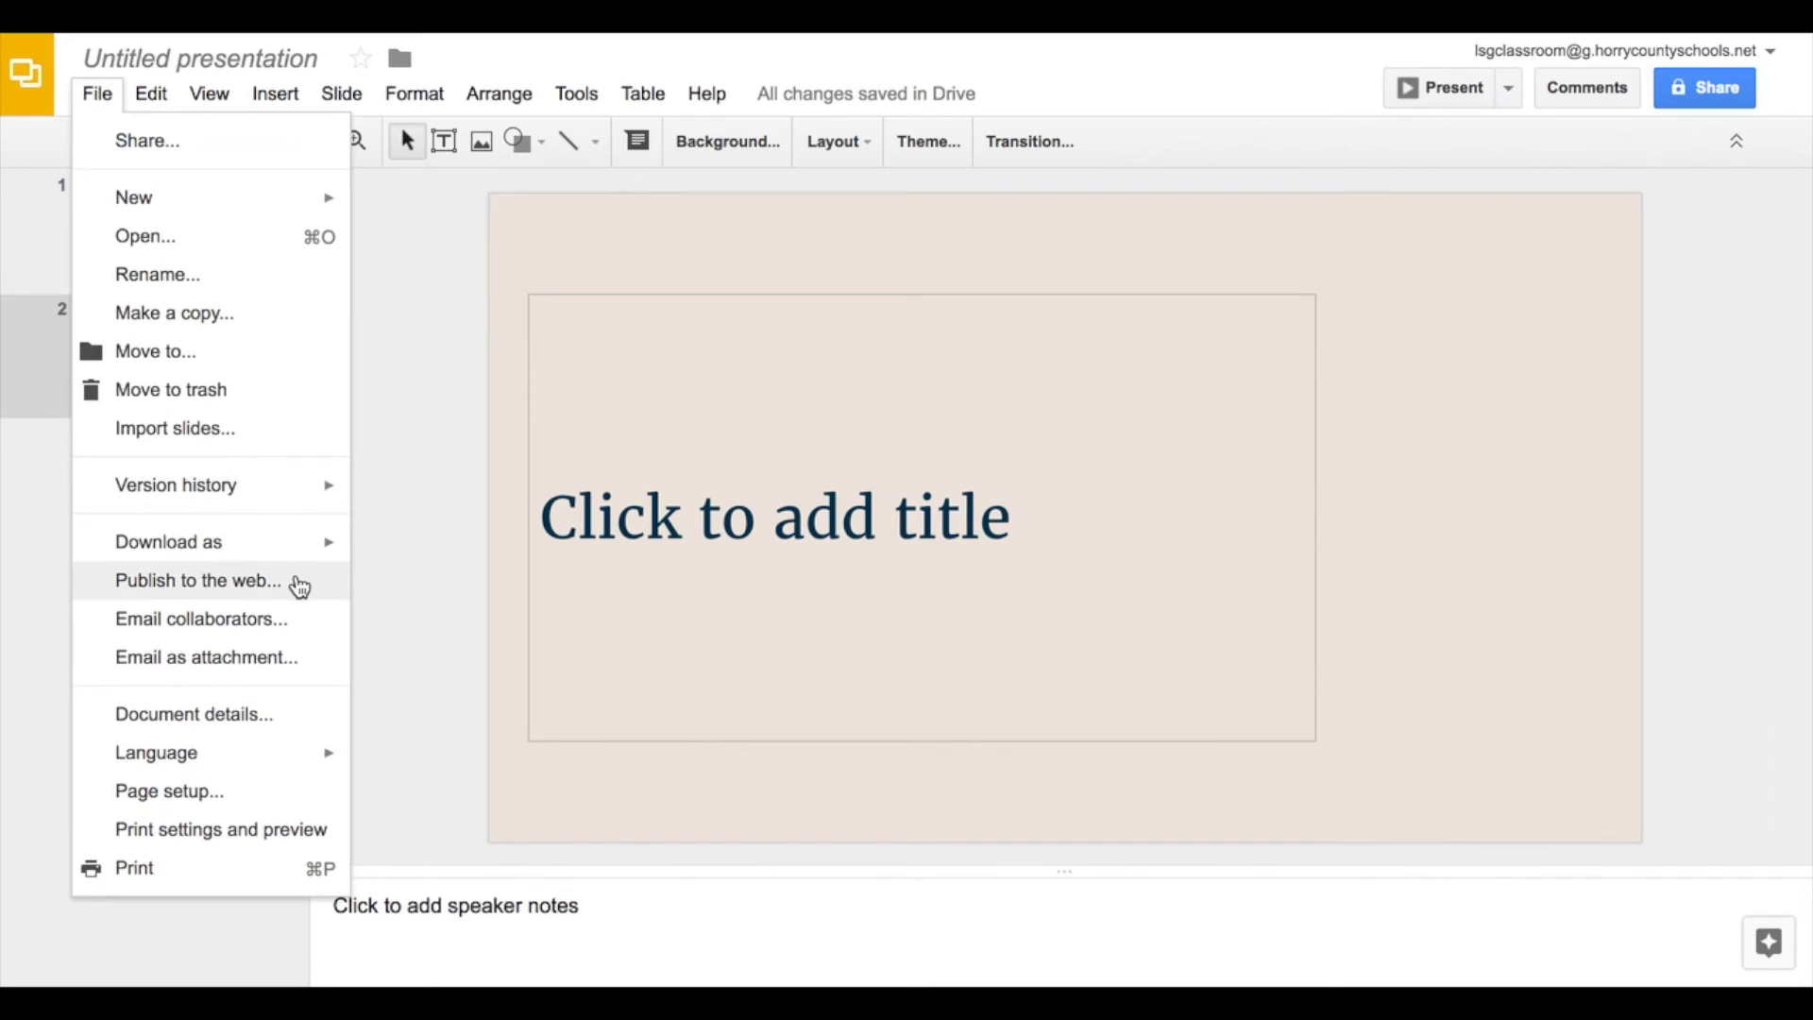
mouse_move(208, 102)
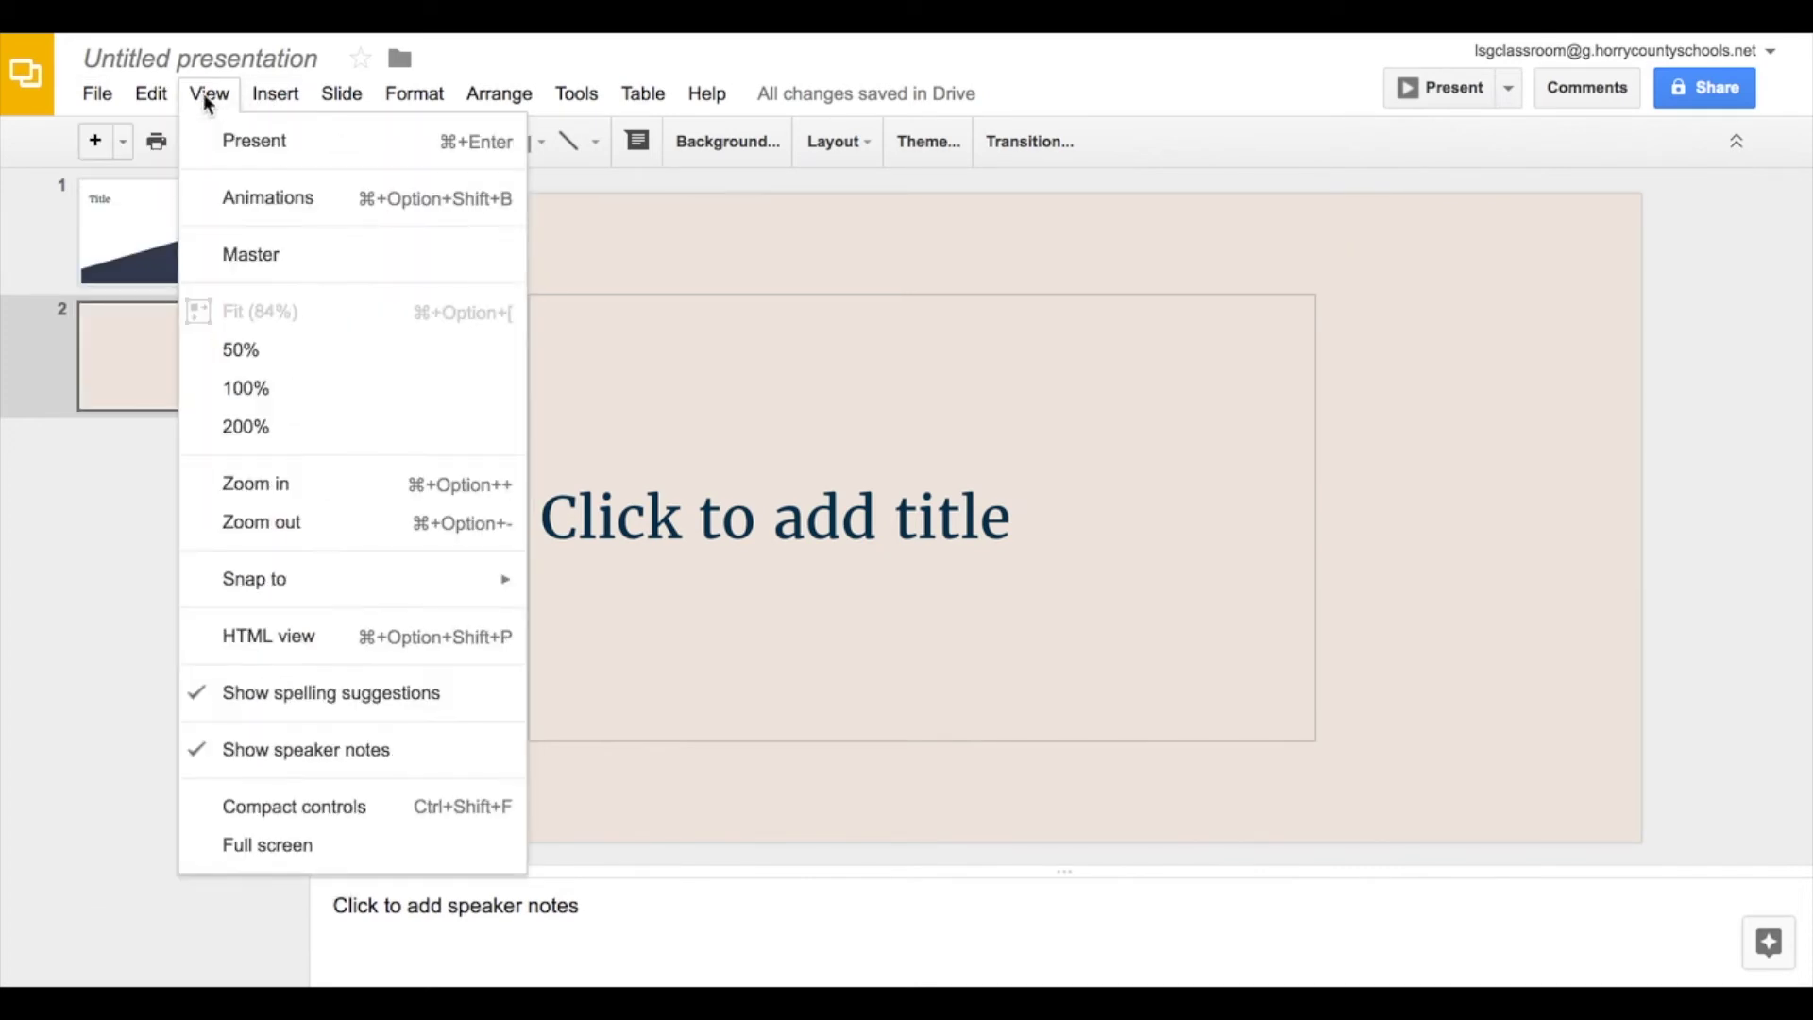
mouse_move(266, 105)
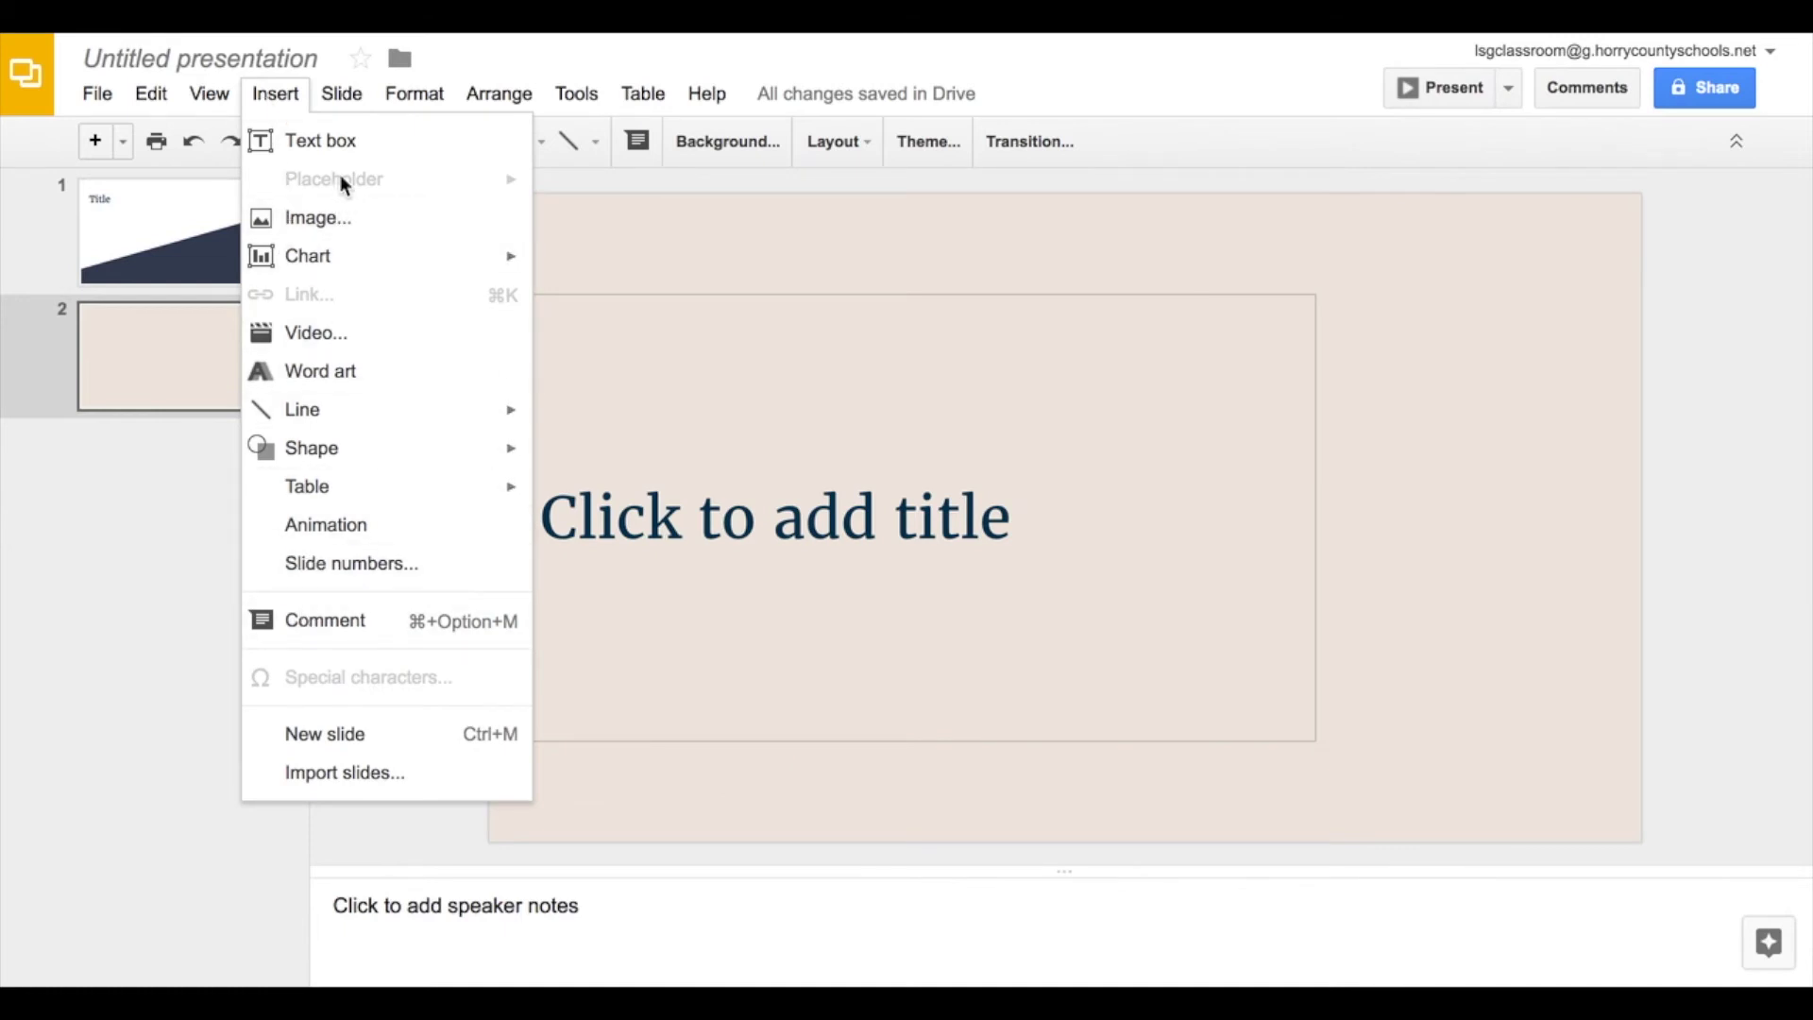
mouse_move(331, 88)
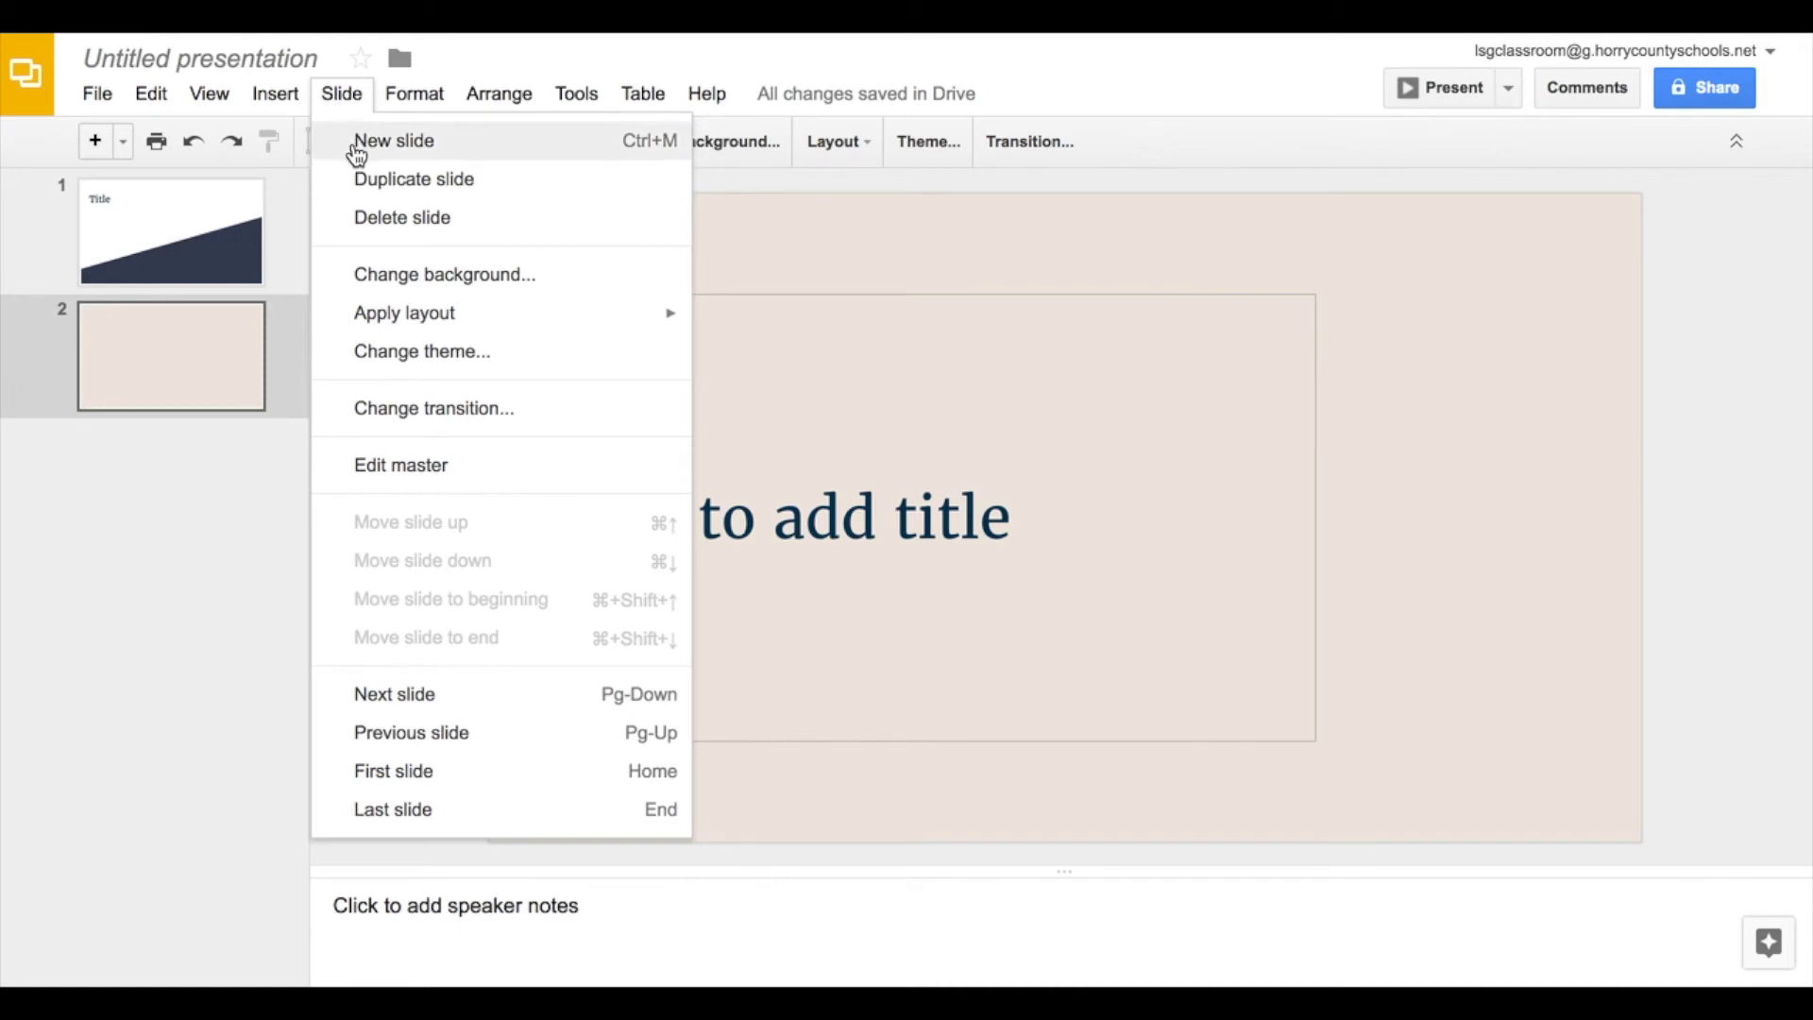
mouse_move(409, 329)
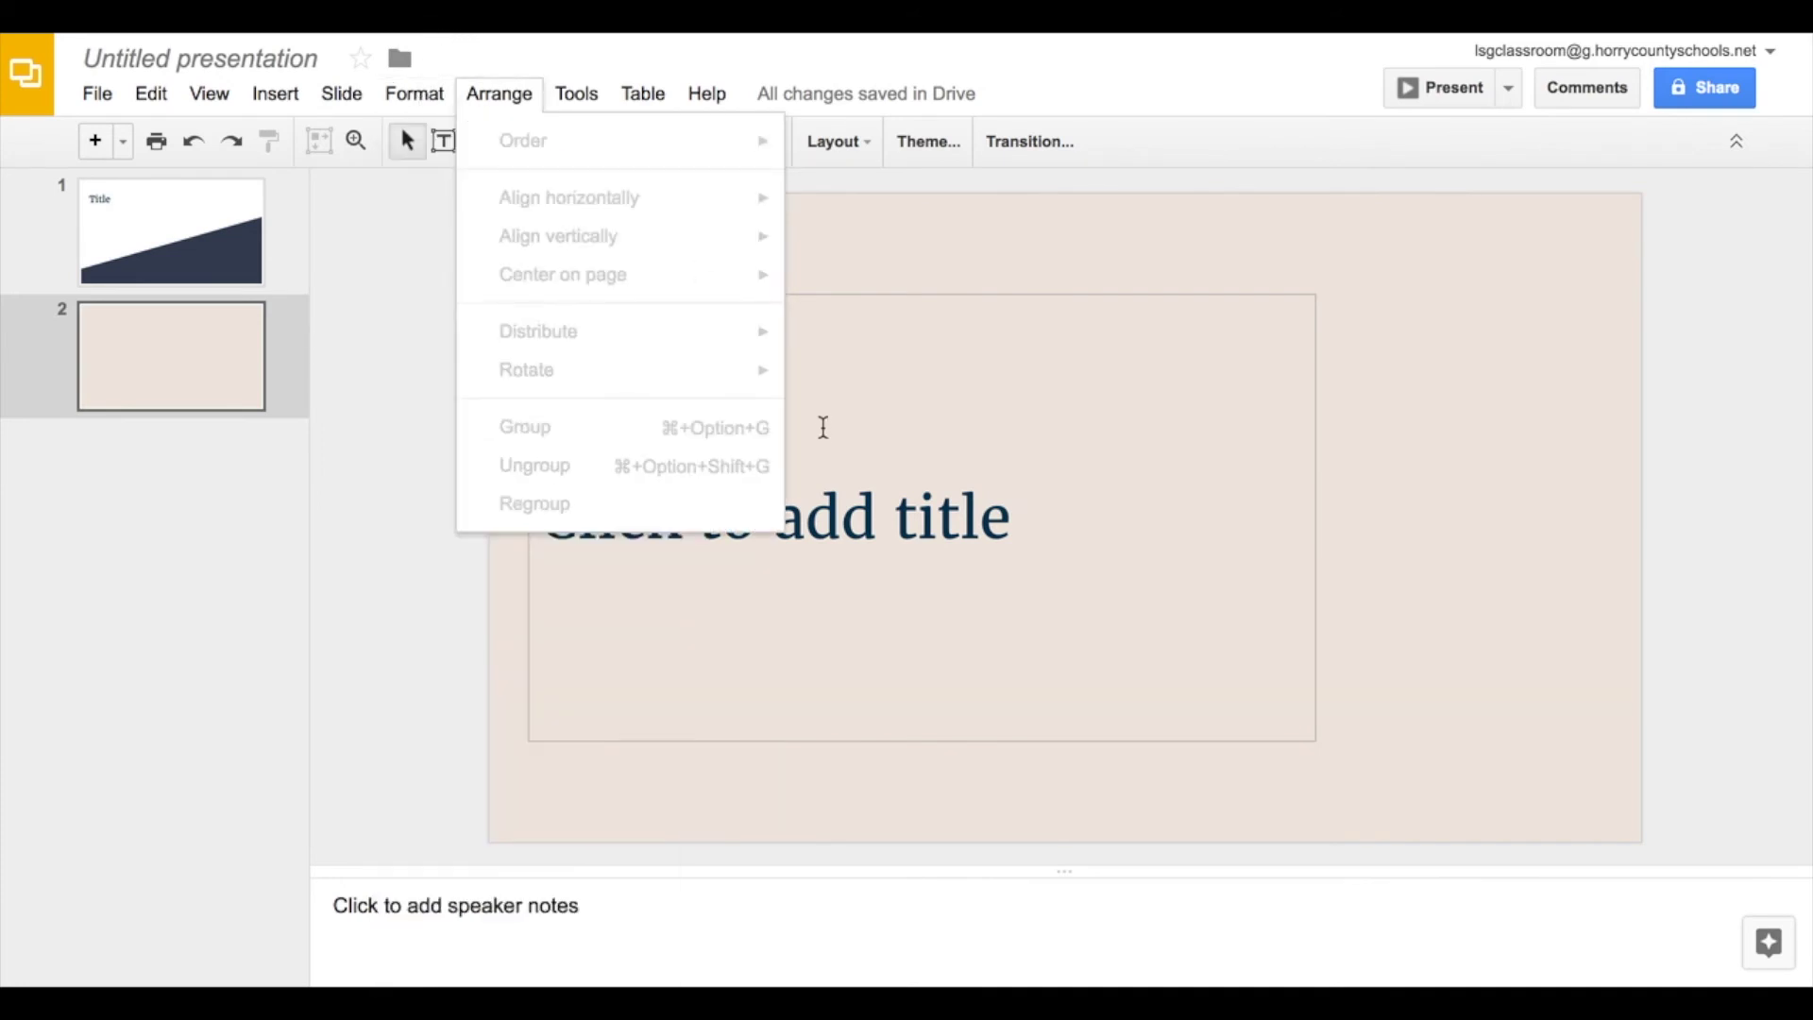
click(824, 430)
- Return to slide 1, select its Title box, and browse the Format and Tools menus
click(134, 236)
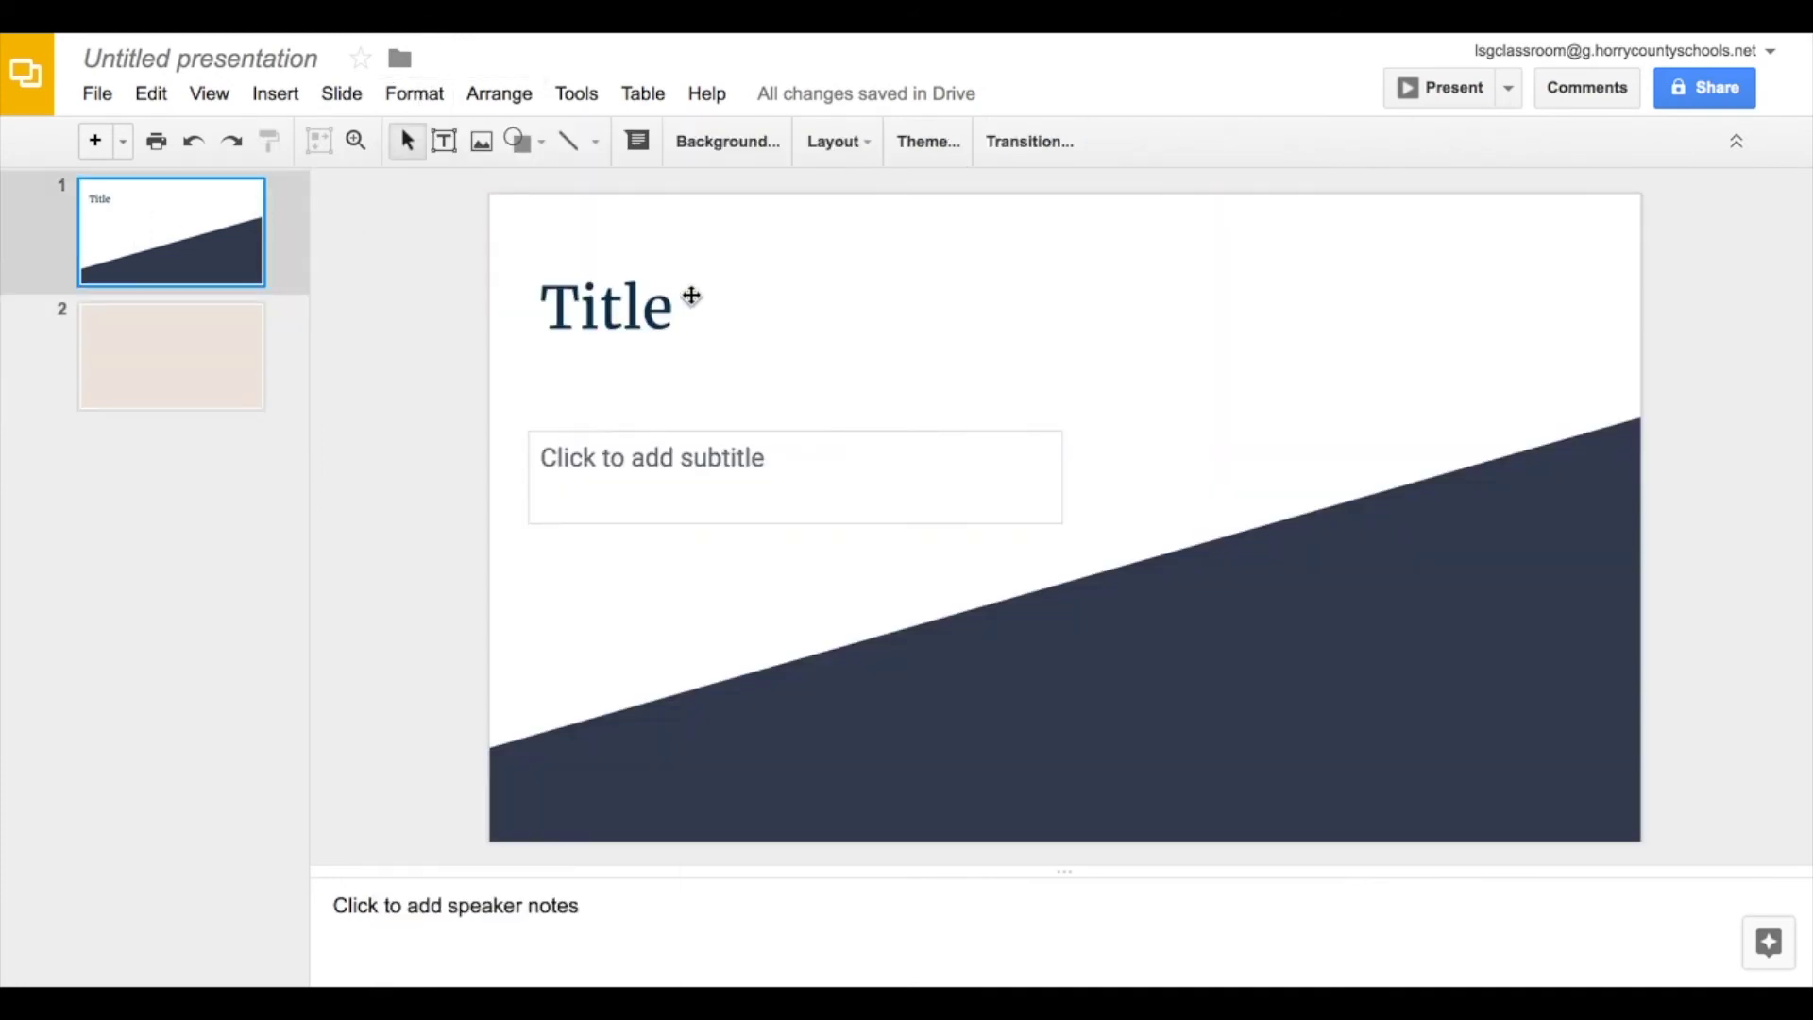
click(689, 297)
click(399, 88)
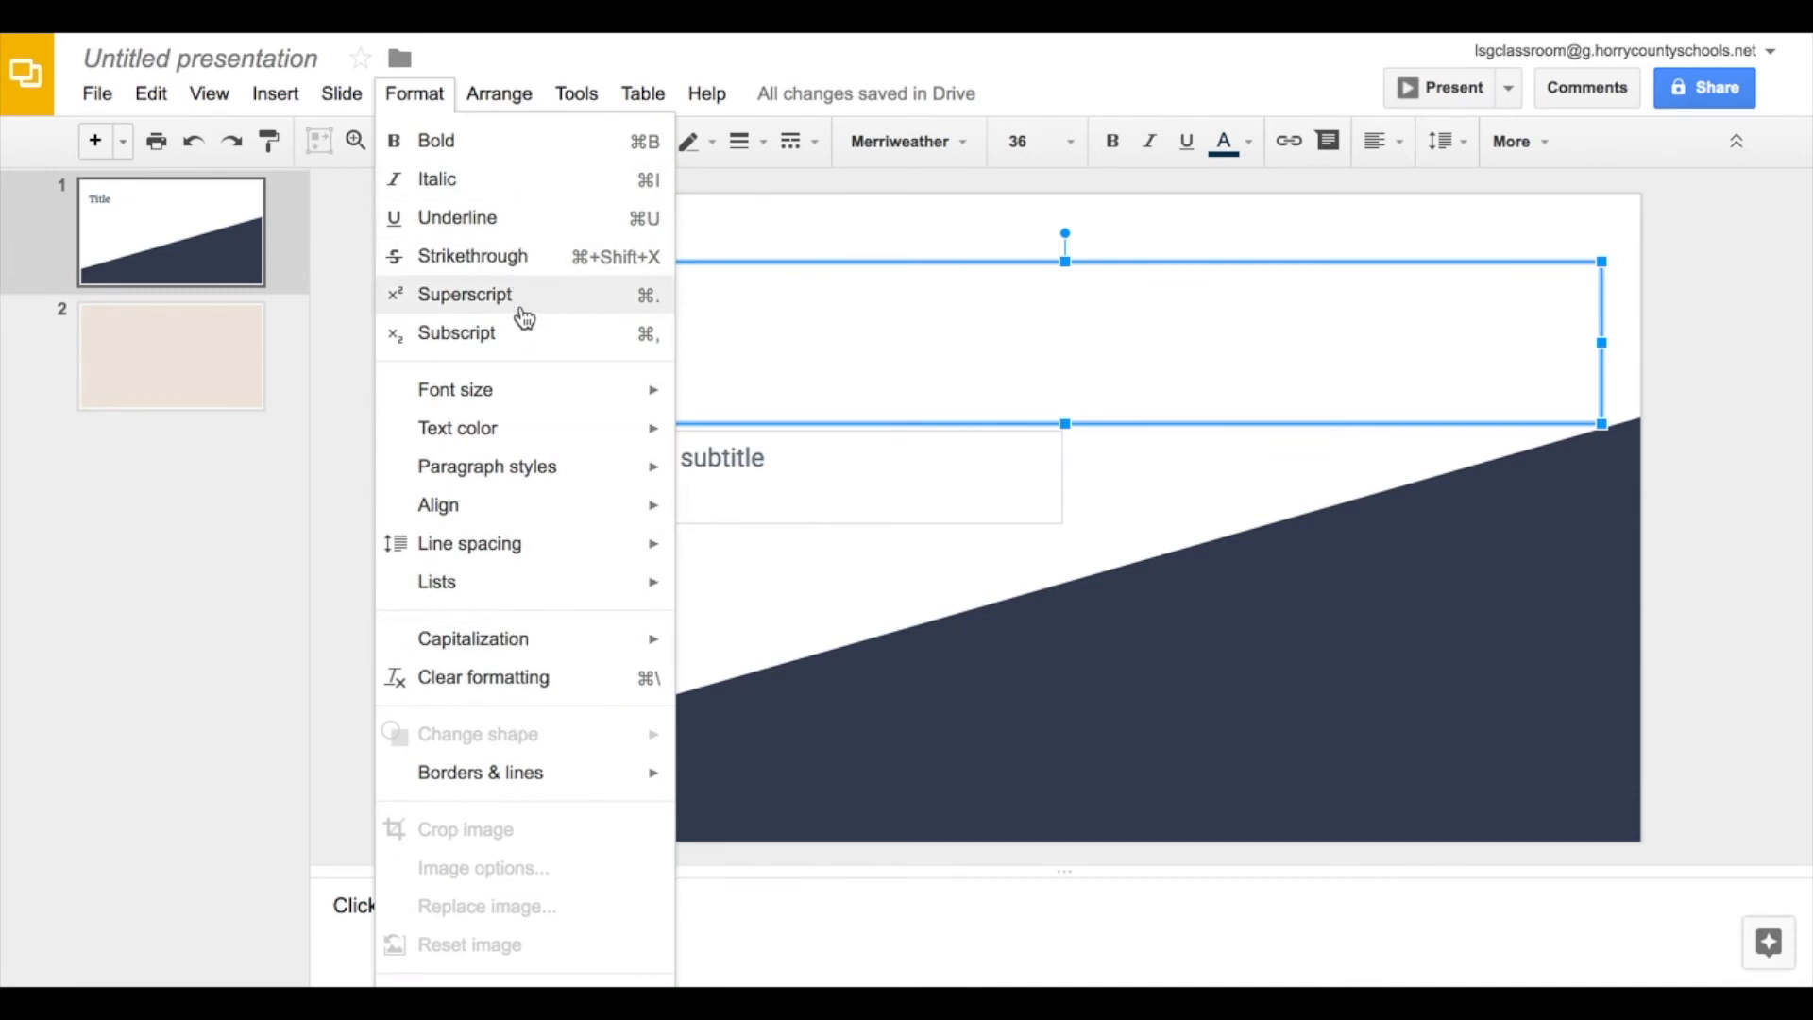
click(910, 287)
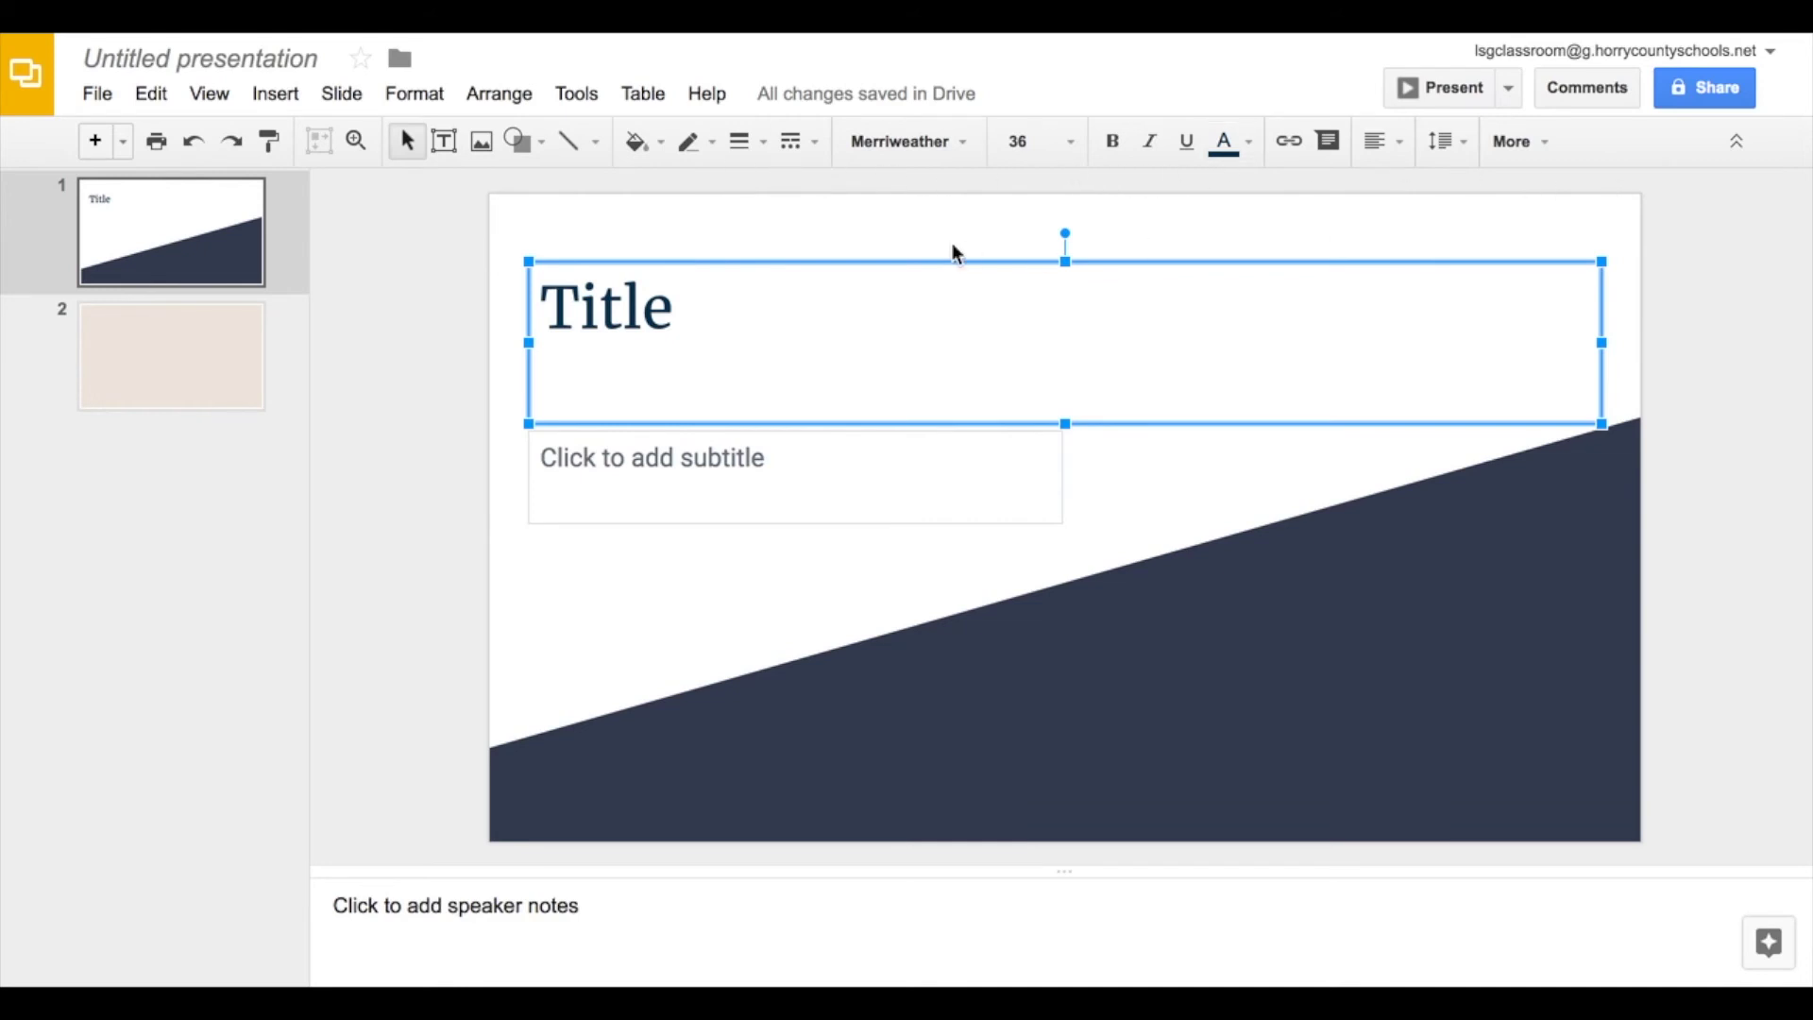
click(574, 99)
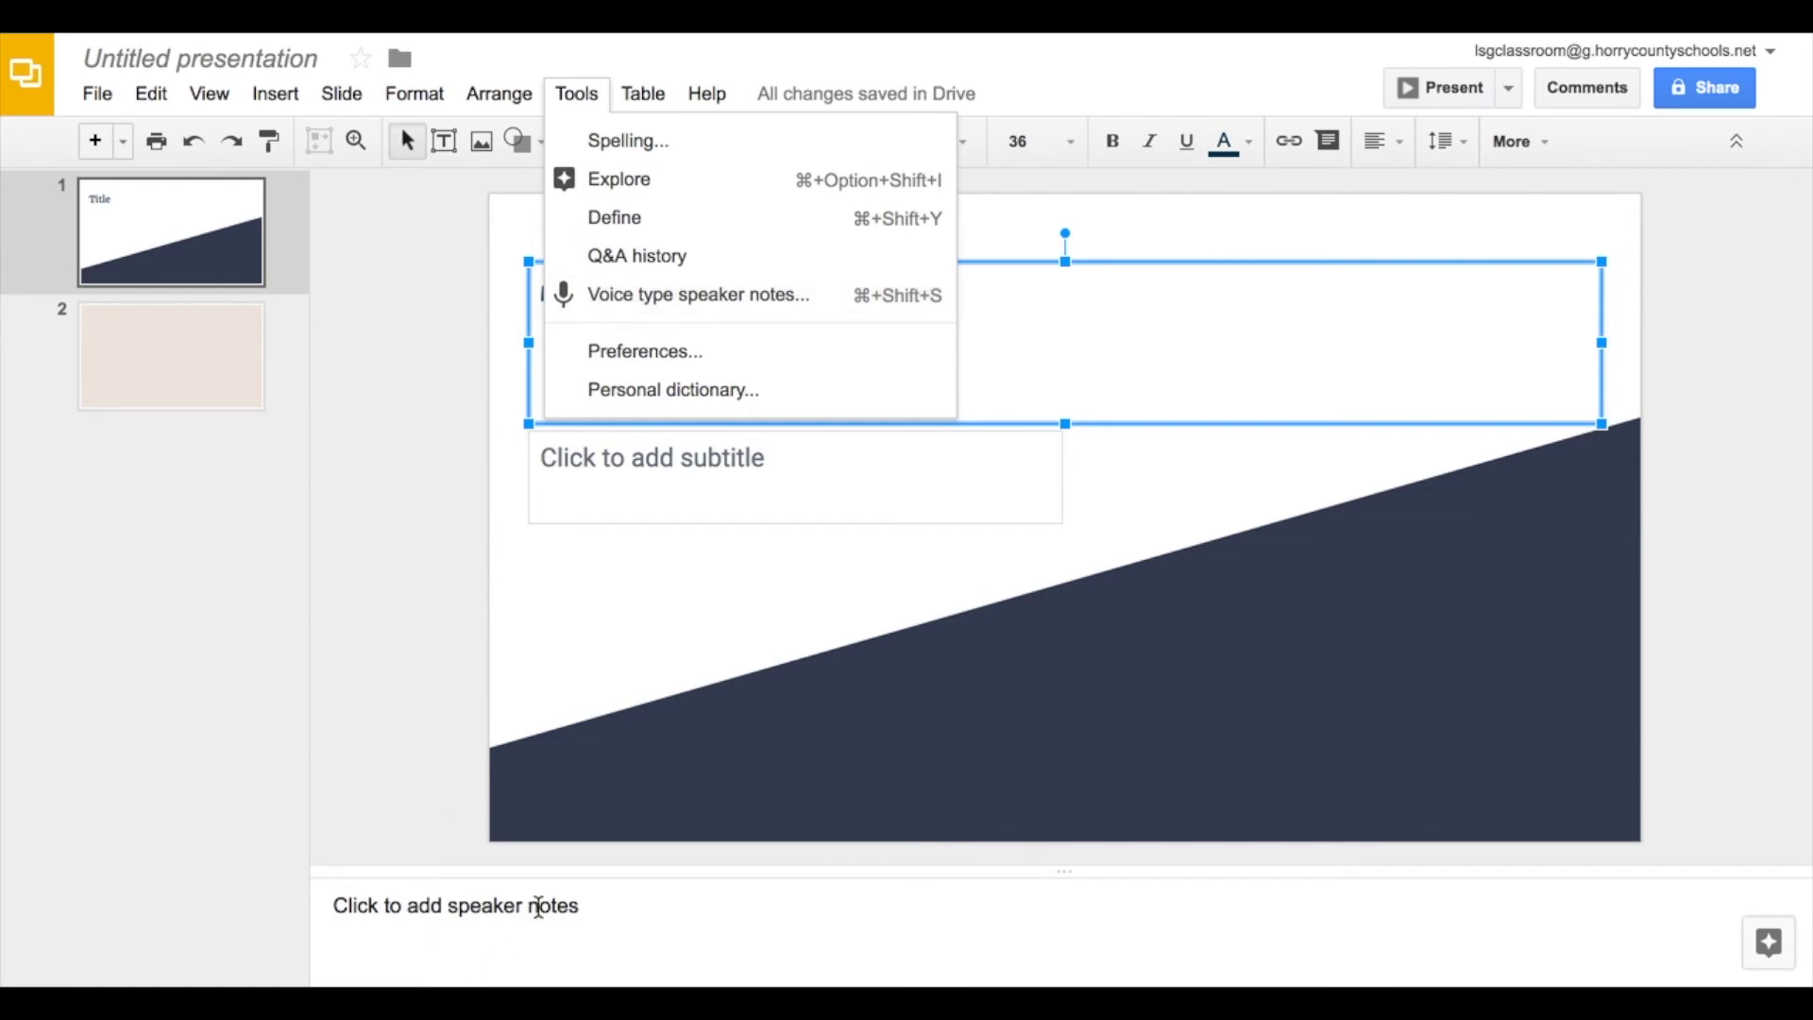
- Write 'notes' in slide 1's speaker notes, then glance at the Present options
click(580, 912)
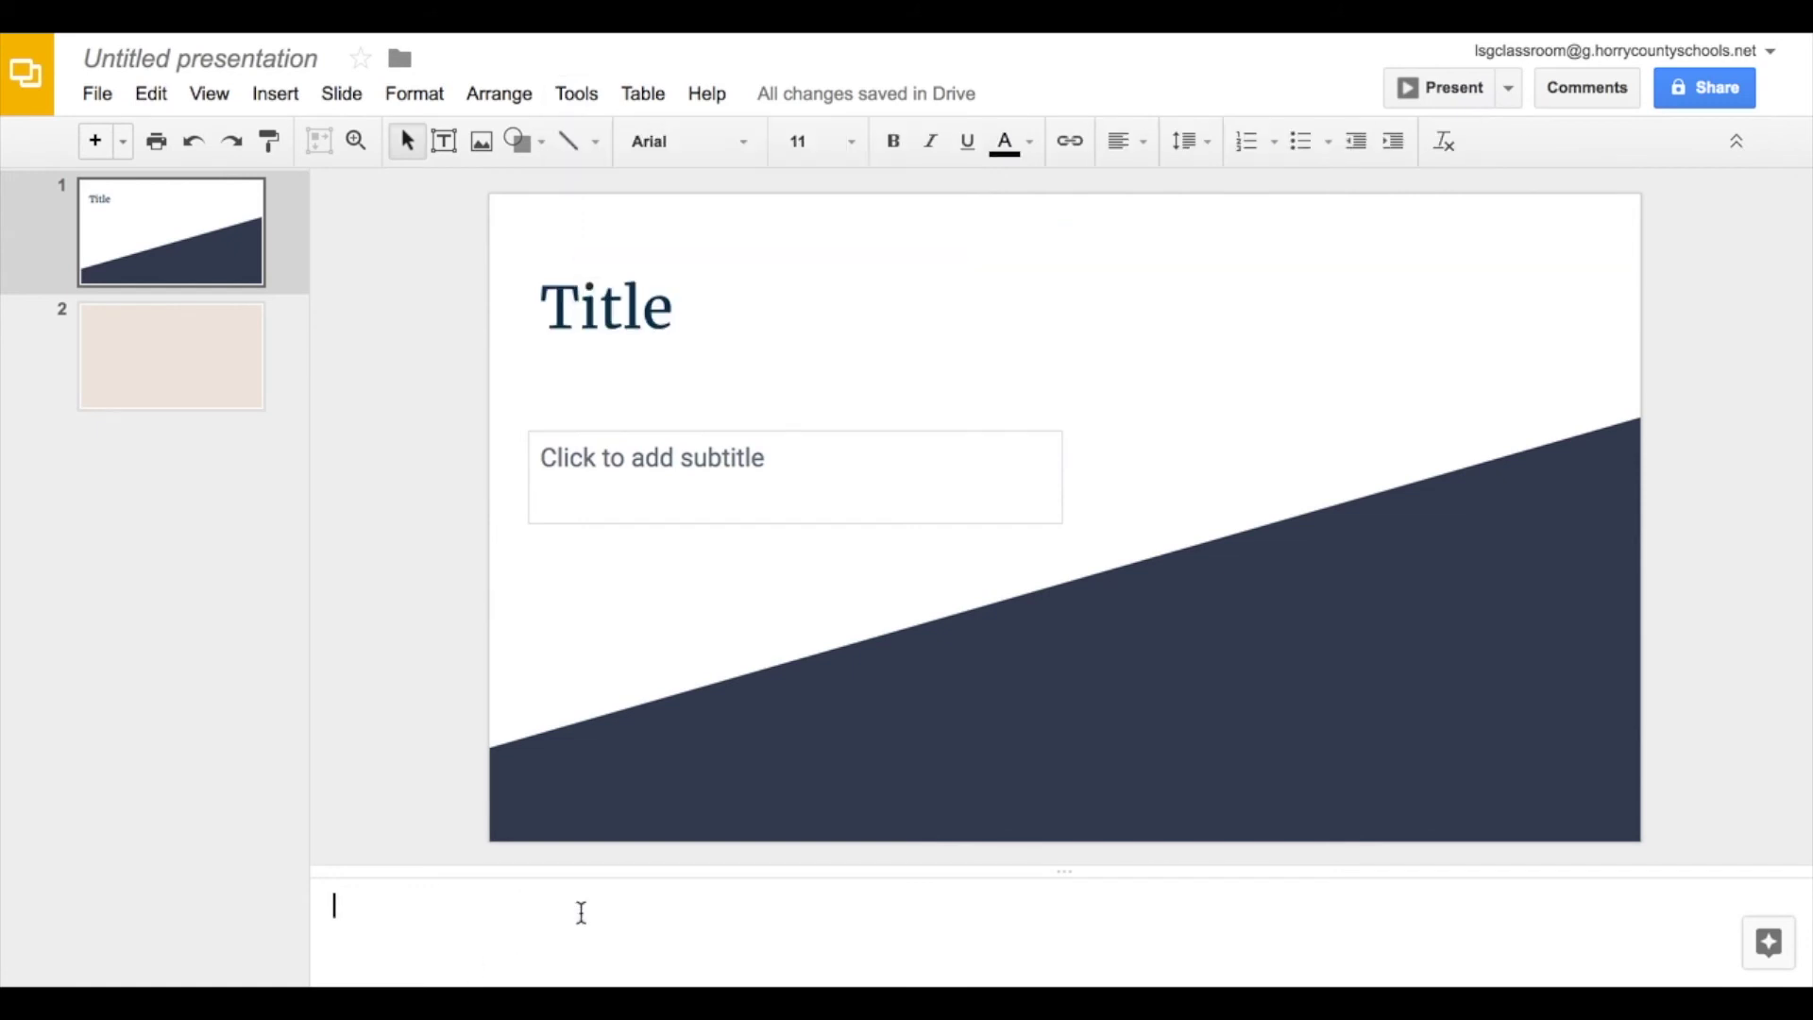
text(notes)
click(827, 273)
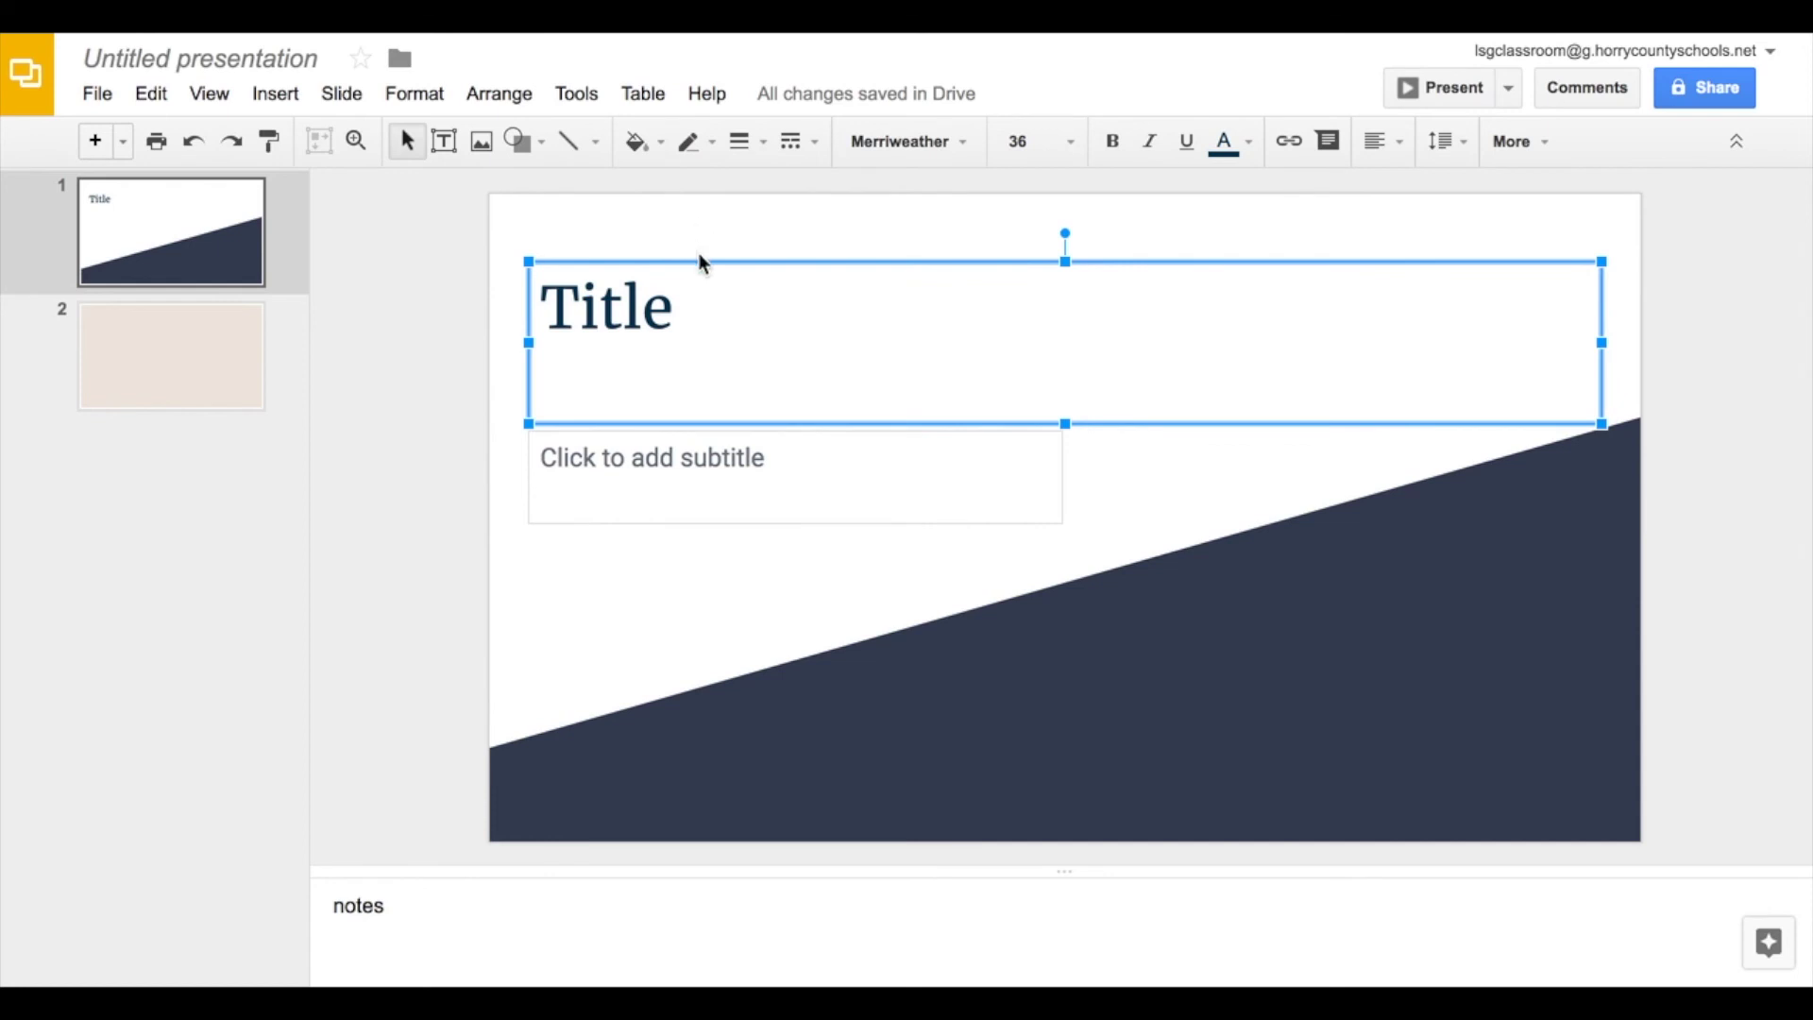
click(1509, 91)
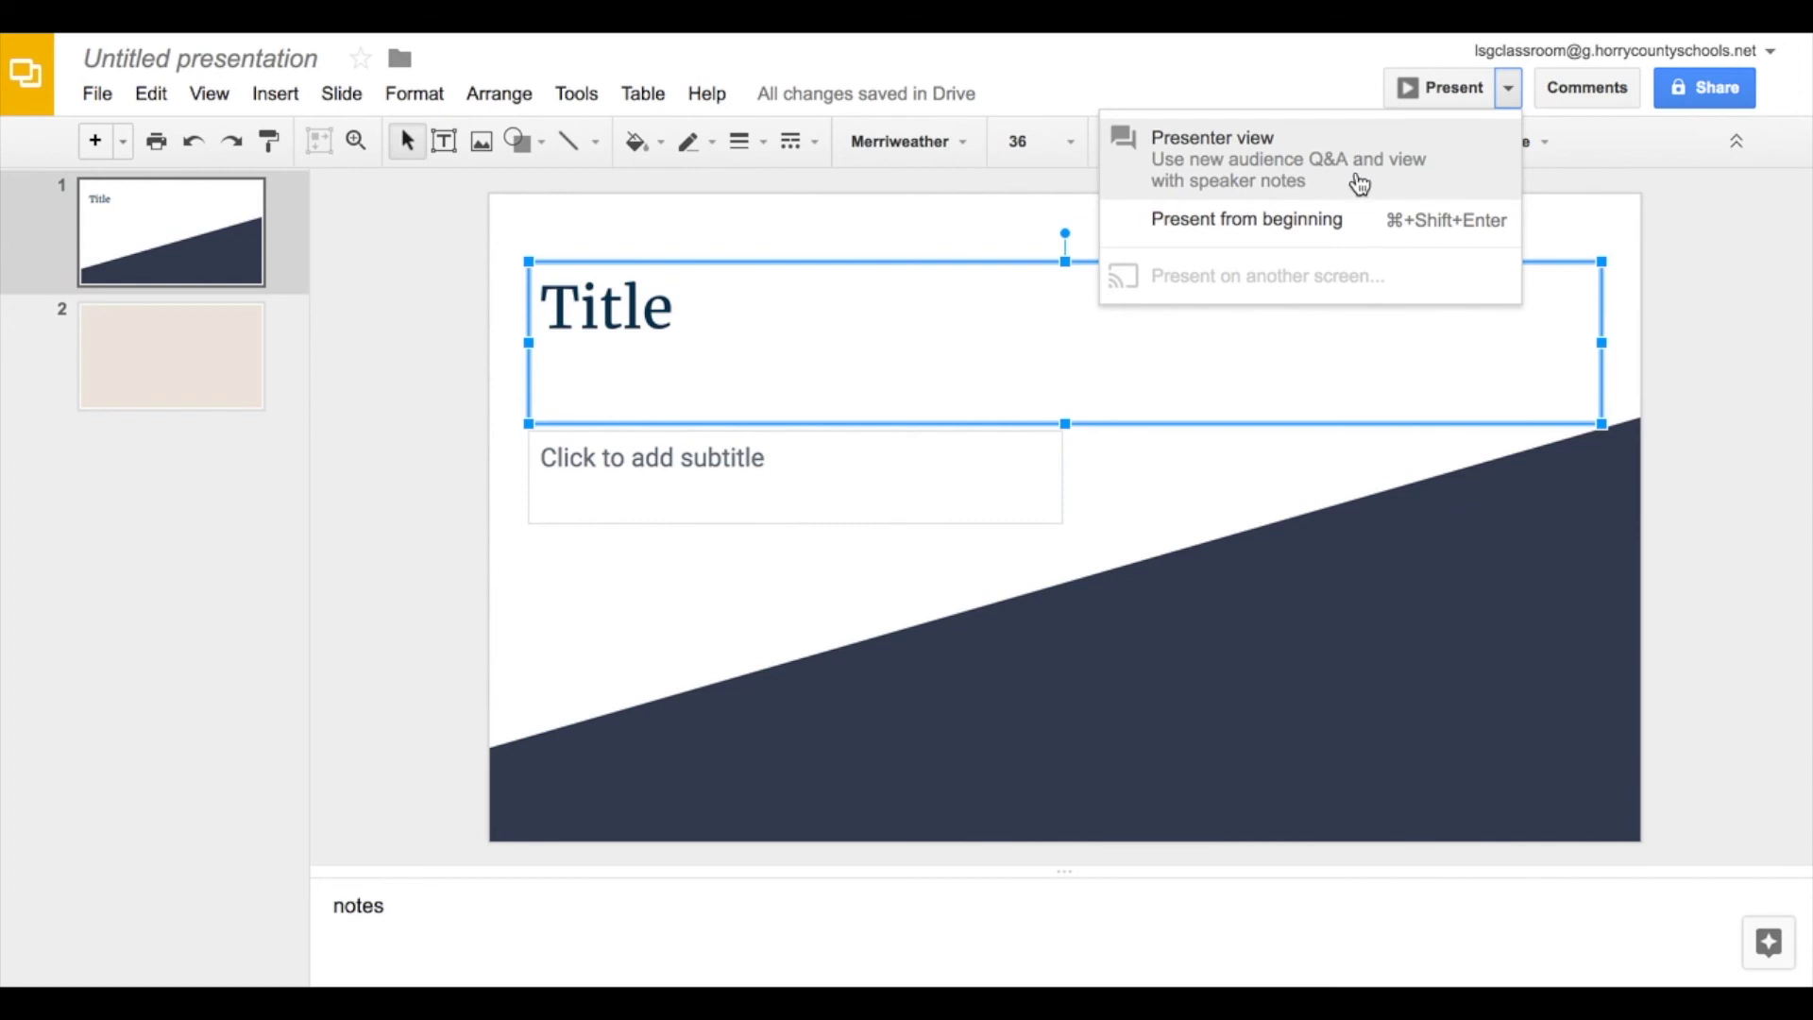
click(1588, 212)
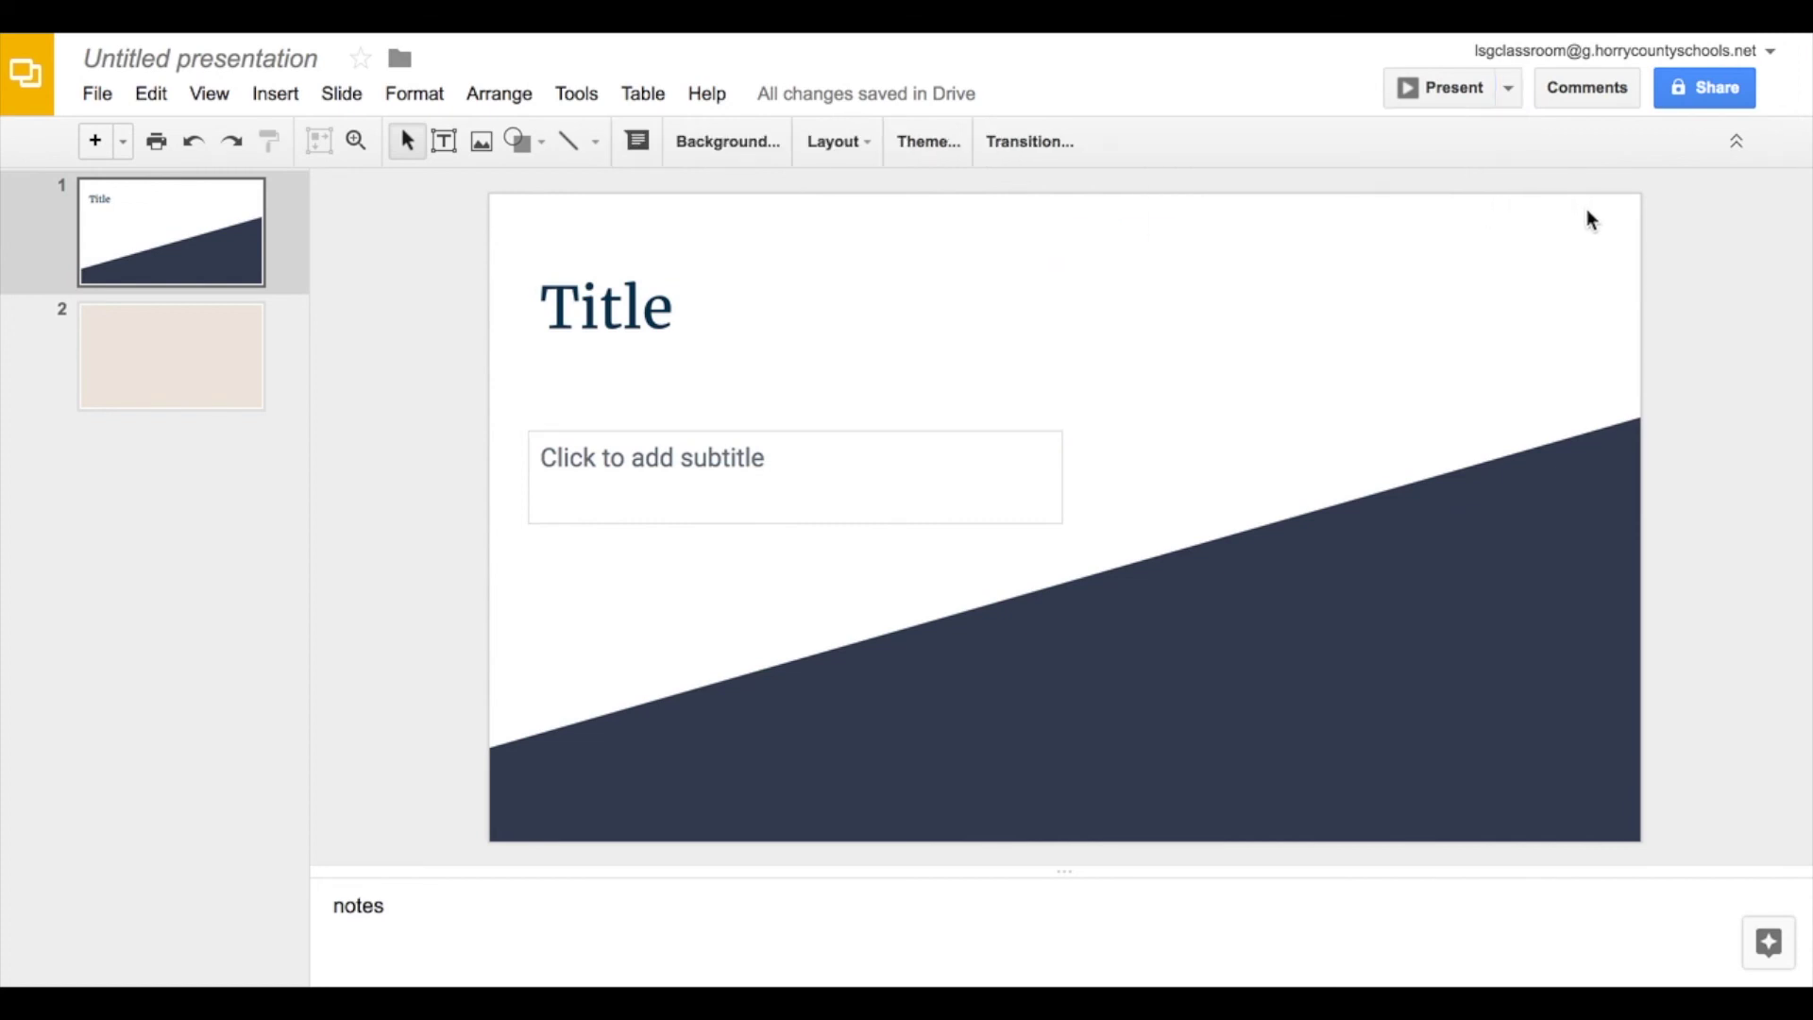